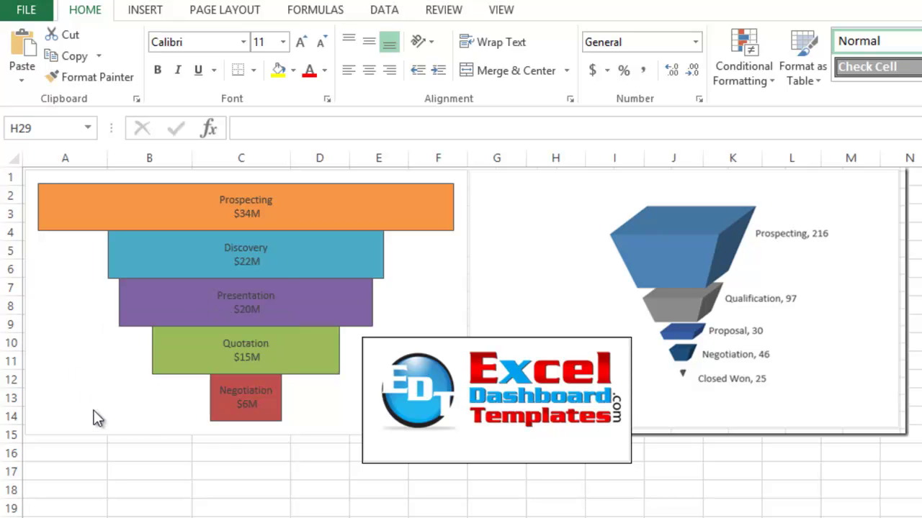
mouse_move(98, 418)
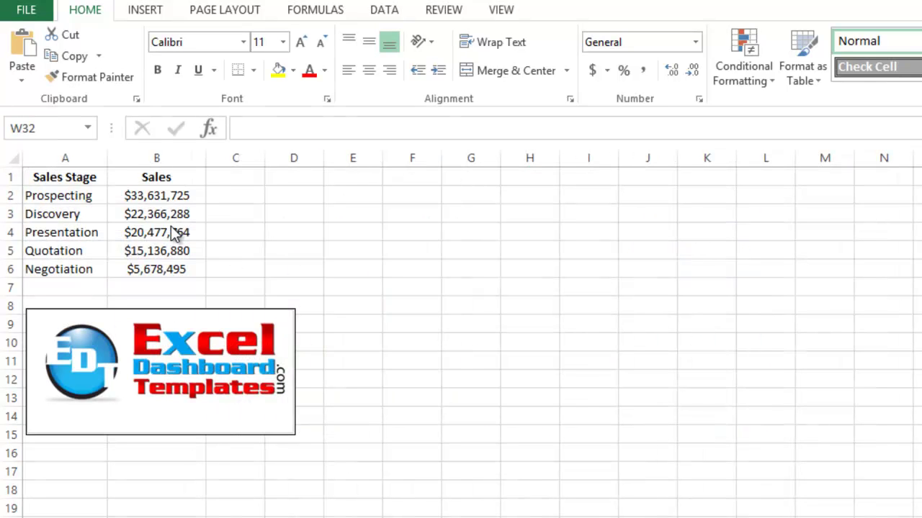
left_click(103, 193)
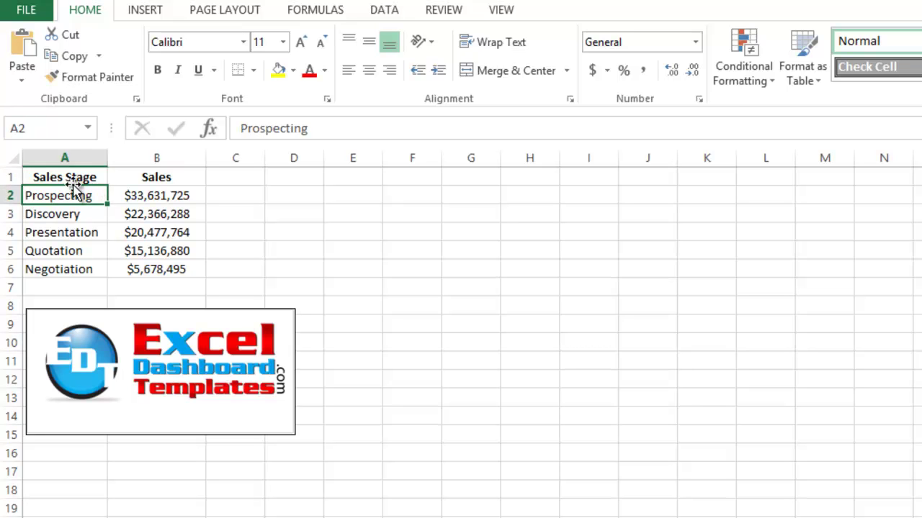
left_click_drag(76, 177, 69, 266)
left_click(137, 234)
left_click_drag(142, 195, 144, 257)
left_click(213, 261)
Insert a blank column between the Sales Stage and Sales columns.
left_click(165, 158)
right_click(165, 157)
left_click(187, 292)
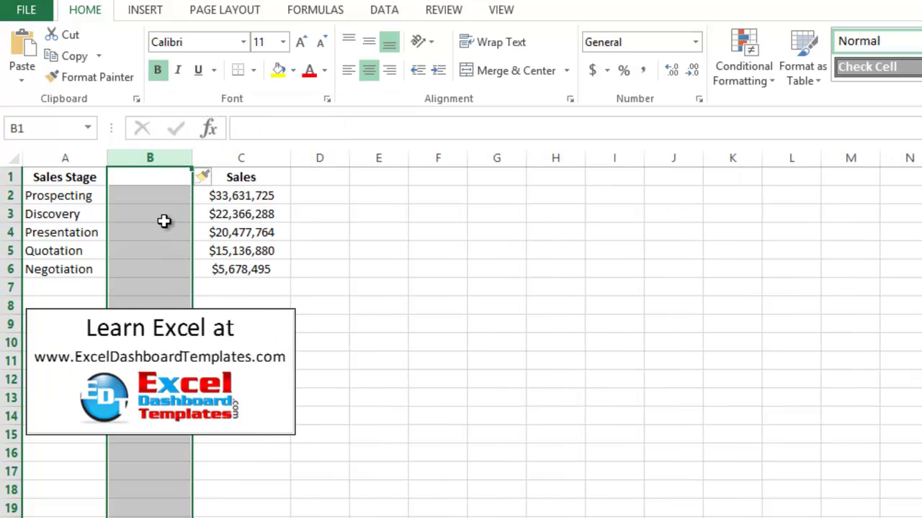
Label the new blank column "Filler Series" in cell B1.
left_click(165, 216)
left_click(52, 181)
left_click(241, 176)
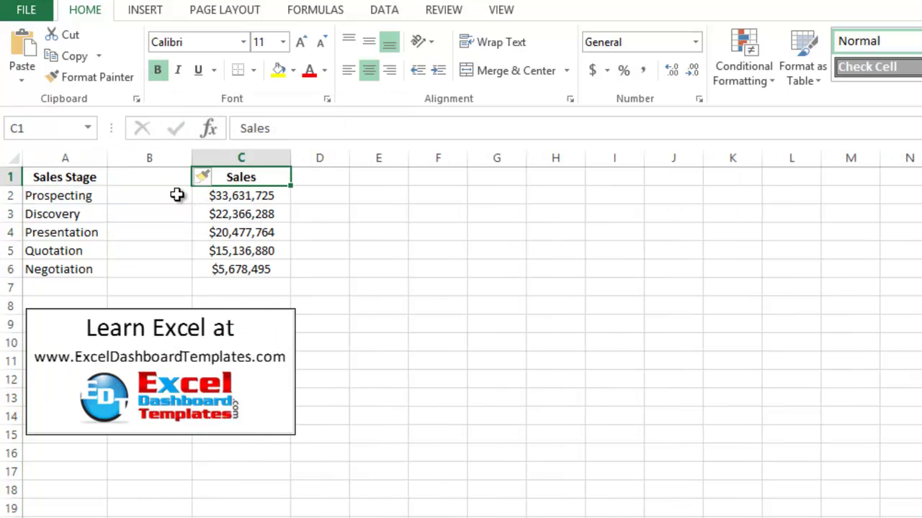
left_click(158, 180)
type("Fill")
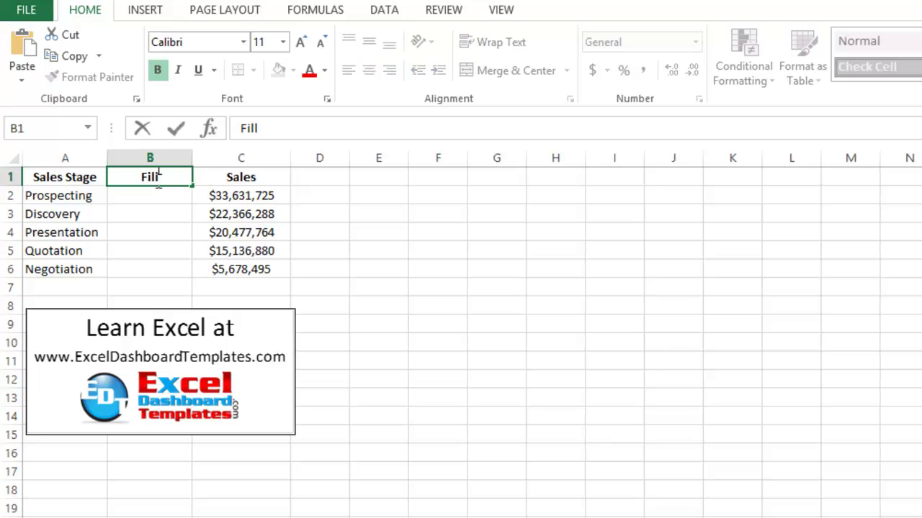
type("er Series")
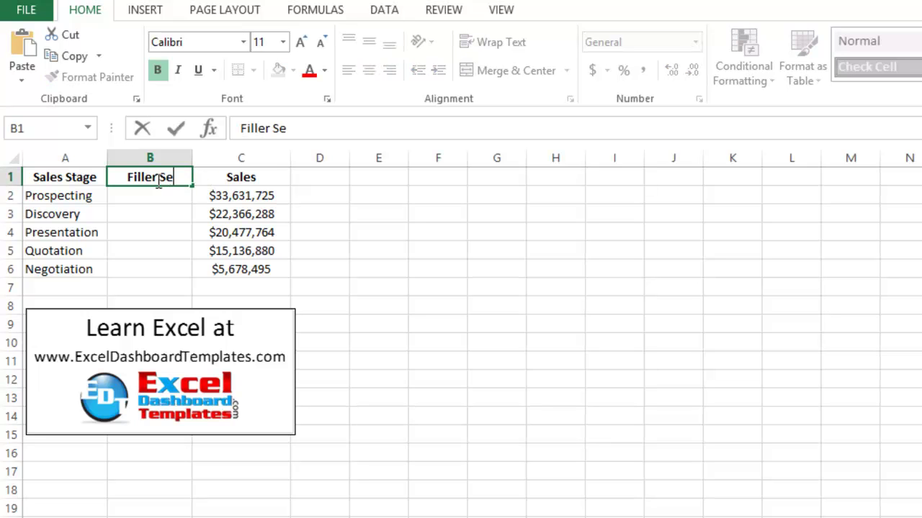
key("ctrl+Return")
key("Return")
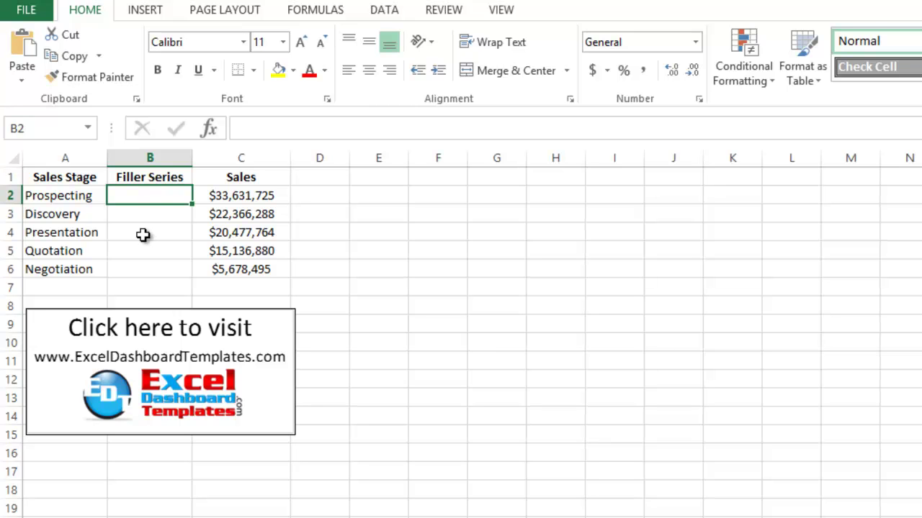
Start an IF formula in B2 whose logical test begins with the MAX of the sales values C2:C6.
left_click_drag(239, 199, 232, 267)
left_click(157, 198)
type("=if")
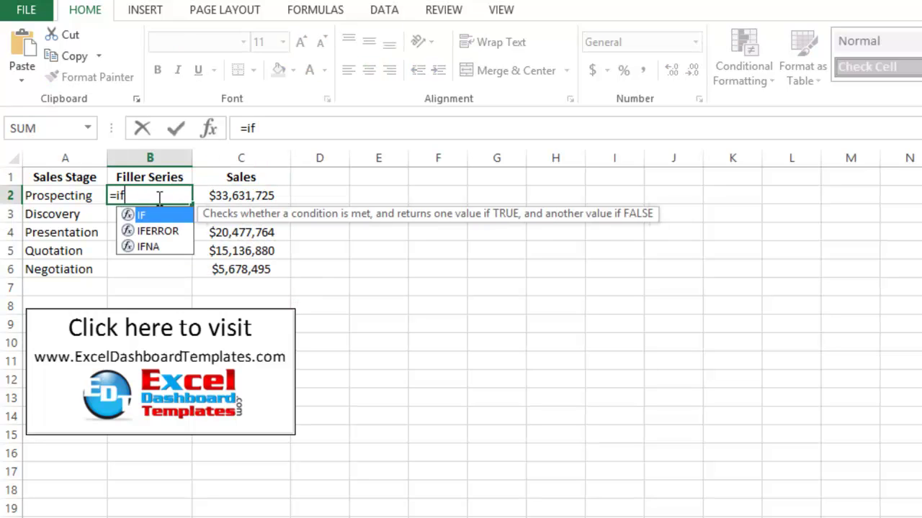
key("Tab")
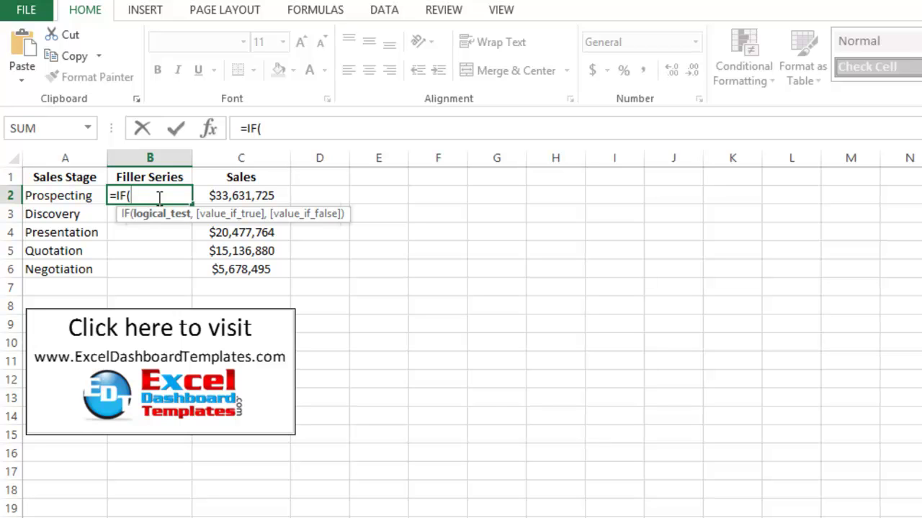
type("max")
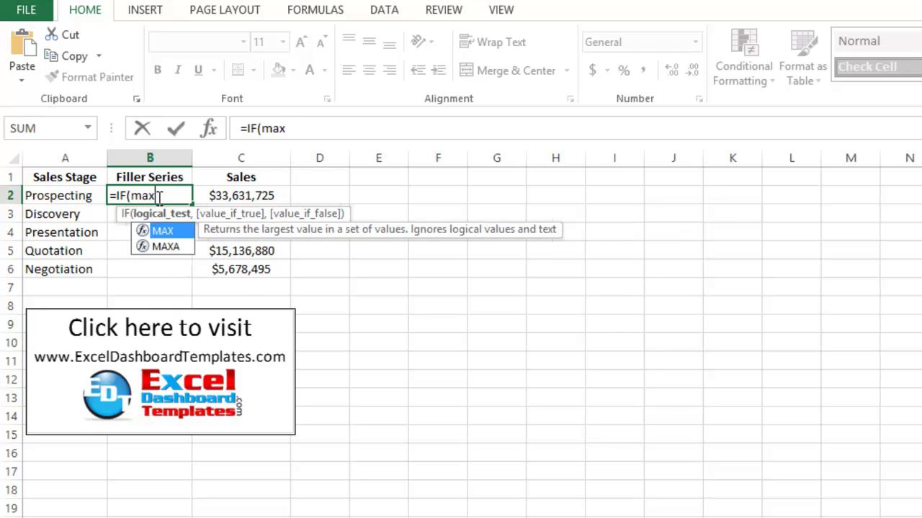
key("Tab")
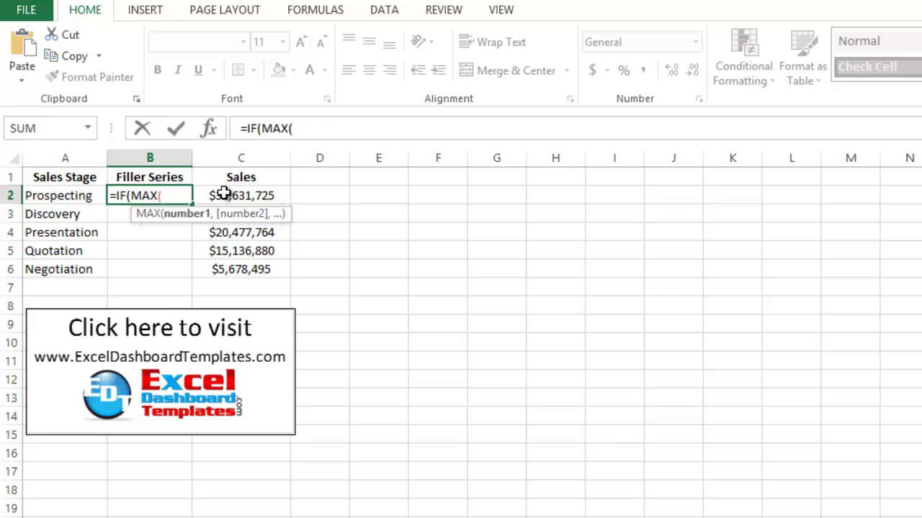
left_click_drag(221, 195, 226, 268)
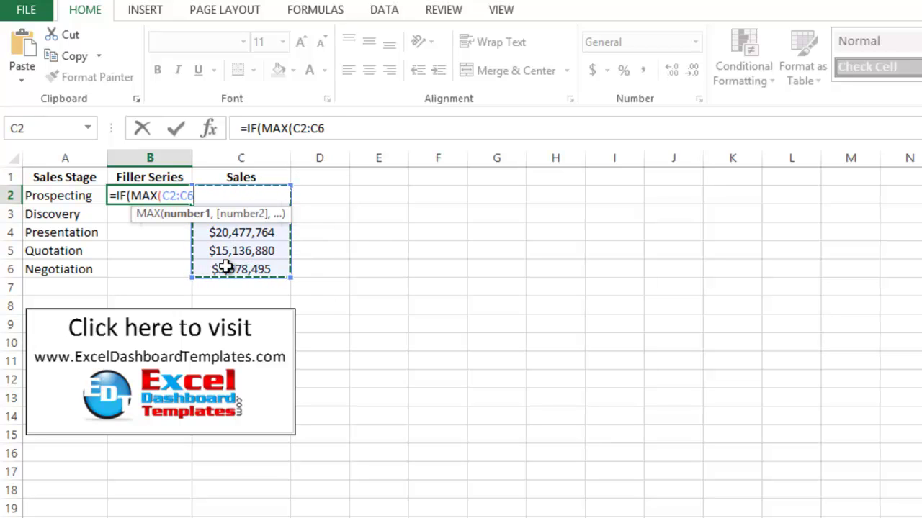
Make the MAX range in the B2 formula absolute as $C$2:$C$6 and close the MAX function.
left_click(310, 127)
left_click(309, 128)
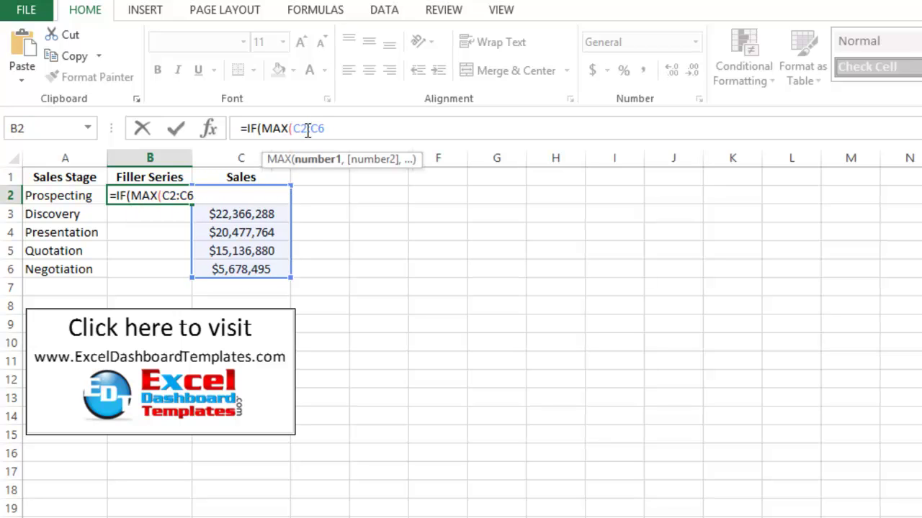
left_click_drag(334, 128, 296, 134)
key("F4")
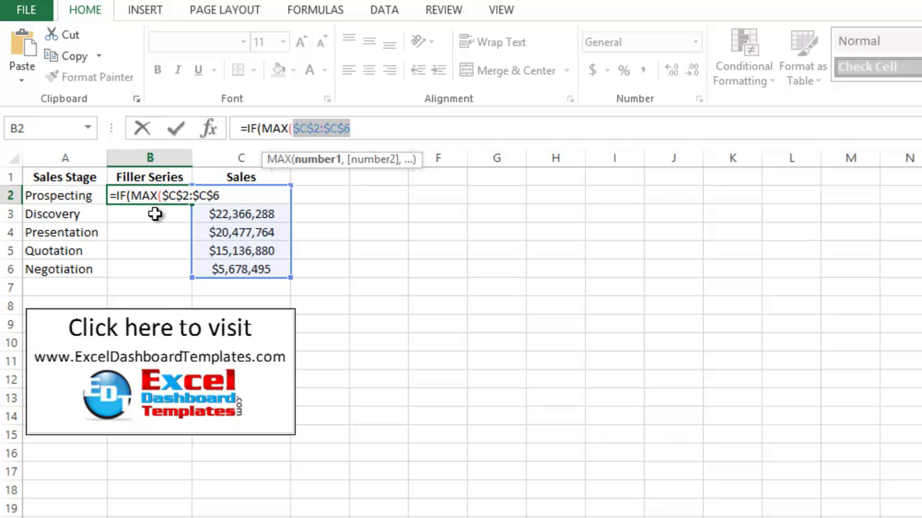
left_click(357, 129)
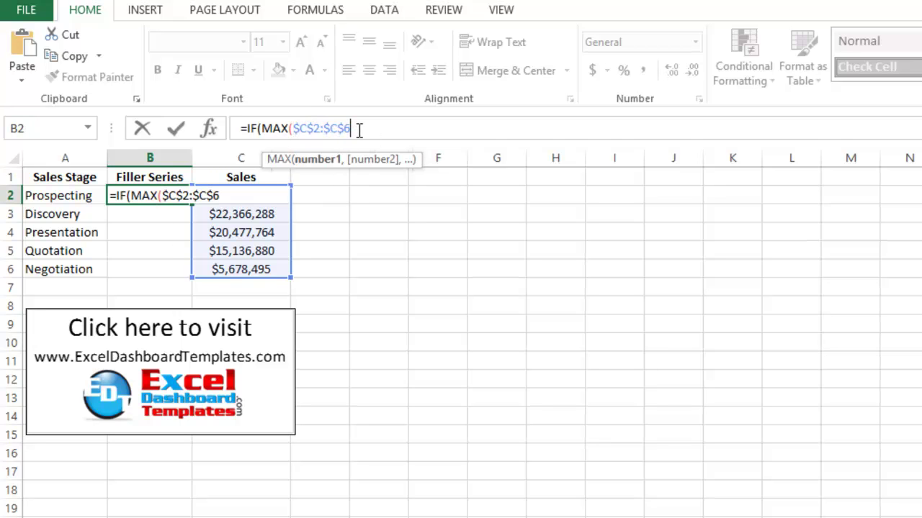
type(")")
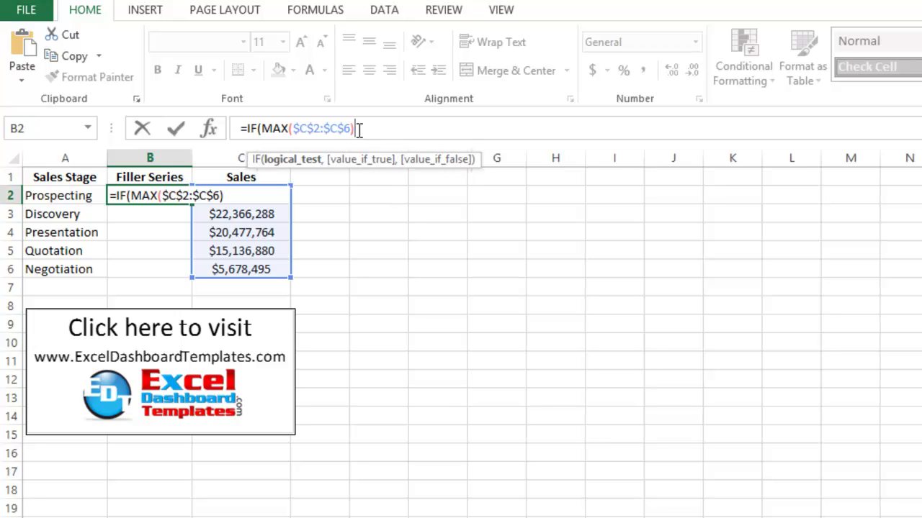
Complete the logical test in B2 by comparing the maximum with C2, and return 0 when it is true.
type("=")
left_click(333, 198)
key("Left")
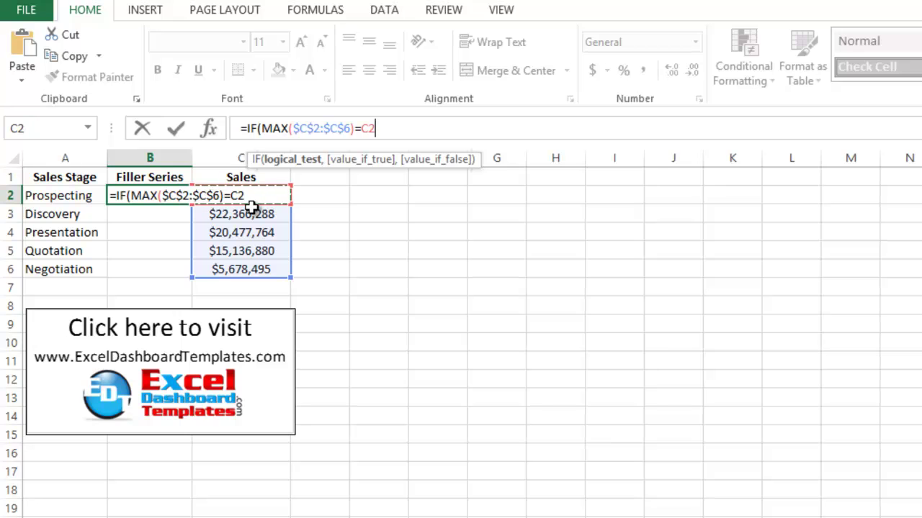
type(",")
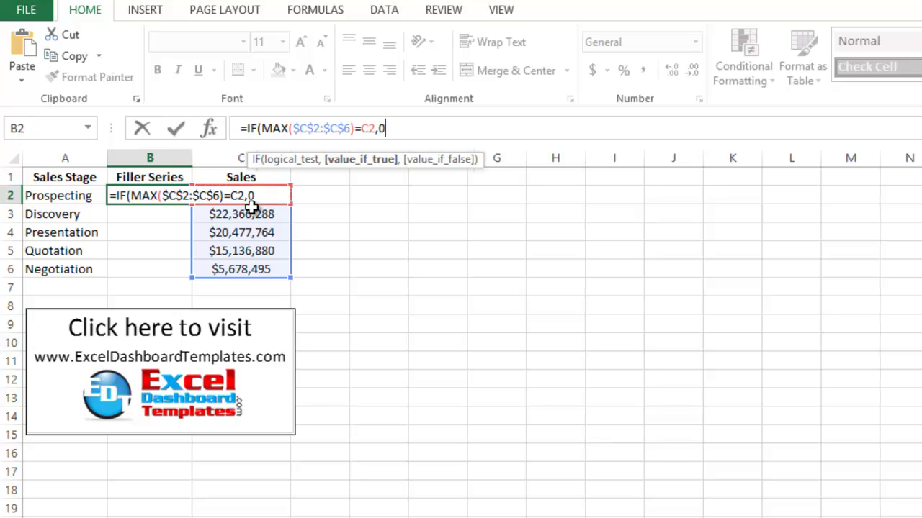
type("0,")
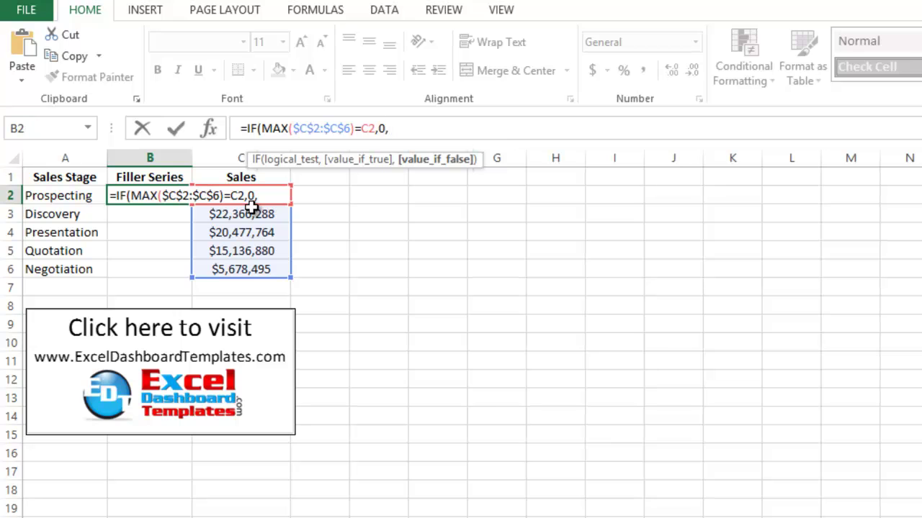
Enter MAX($C$2:$C$6)-C2 as the value-if-false argument of the IF formula in B2.
type("max")
key("Tab")
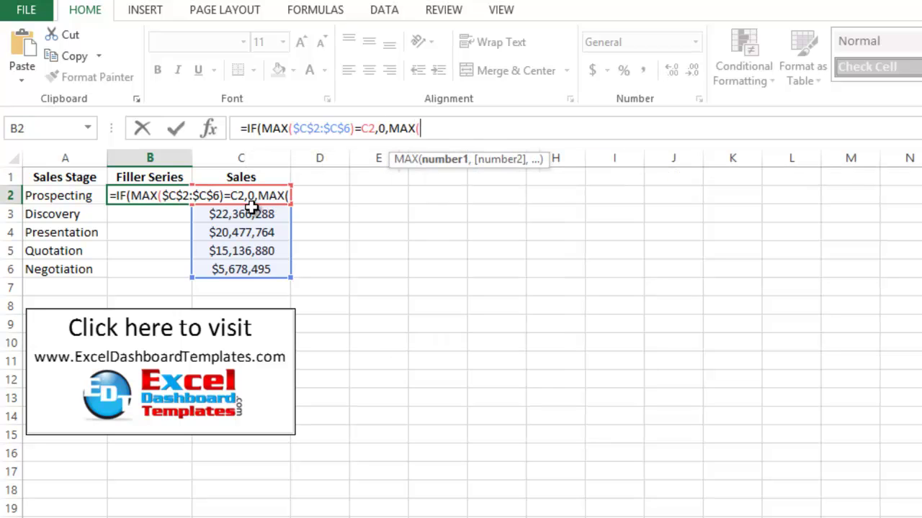
left_click(260, 267)
left_click_drag(261, 268, 255, 191)
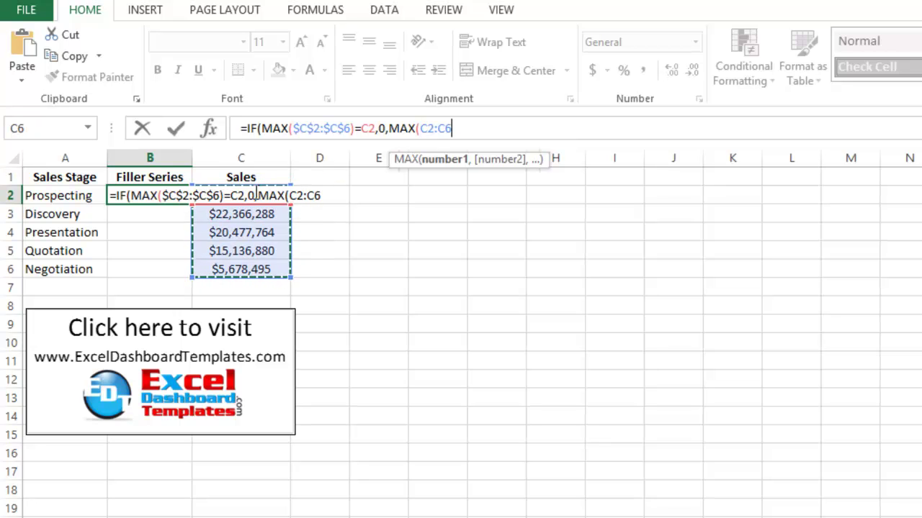
left_click_drag(446, 130, 428, 134)
key("F4")
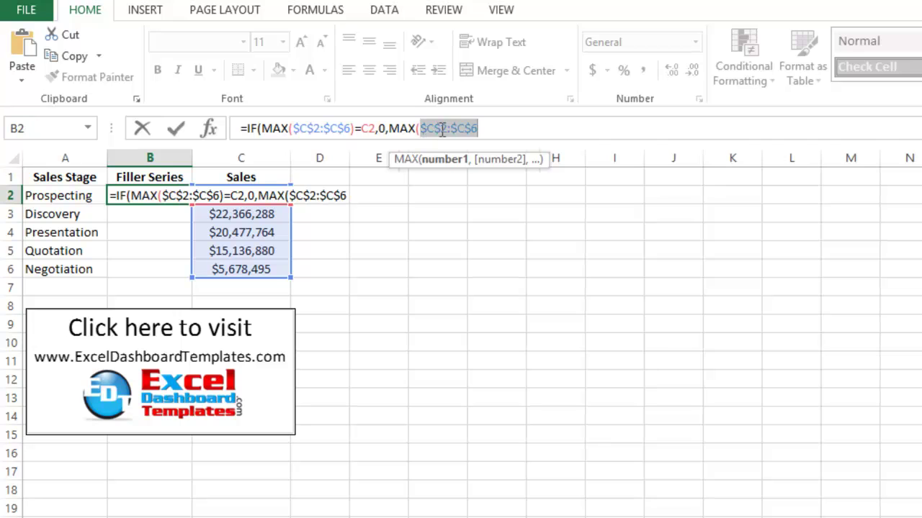
left_click(507, 130)
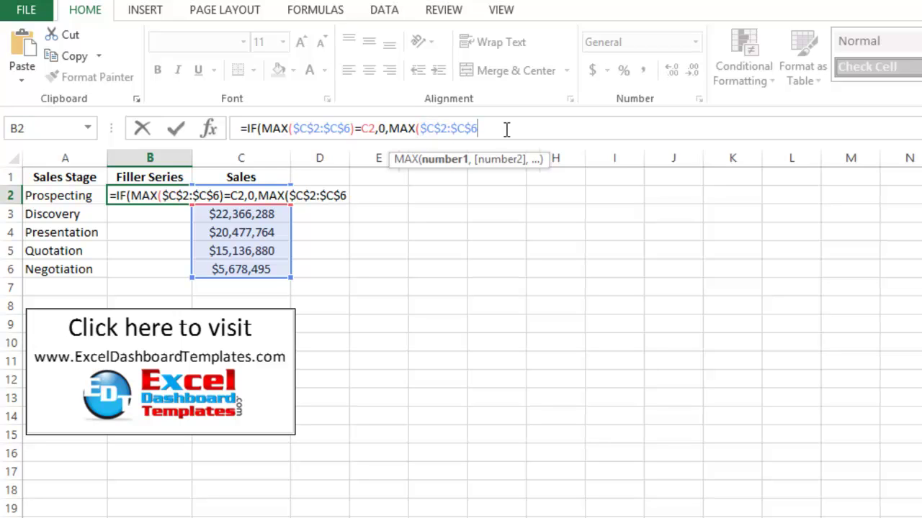
type(")")
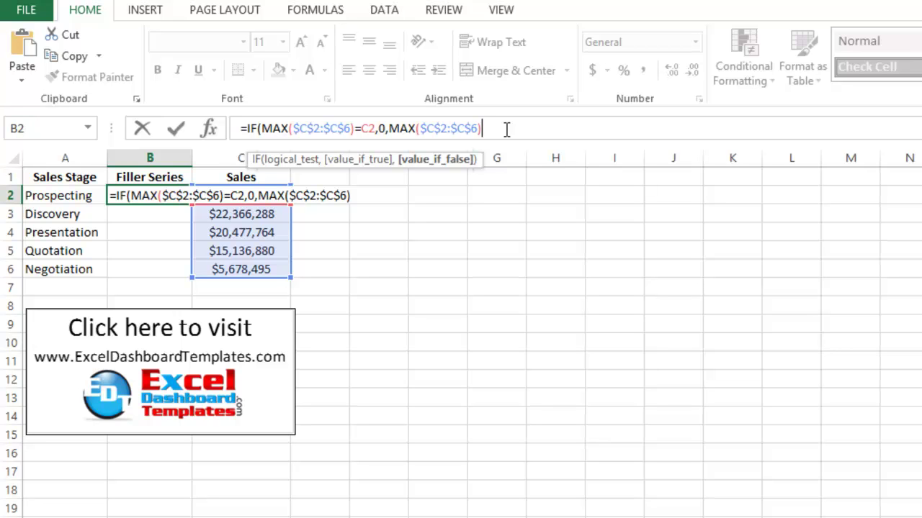
type("-")
left_click(261, 214)
key("Up")
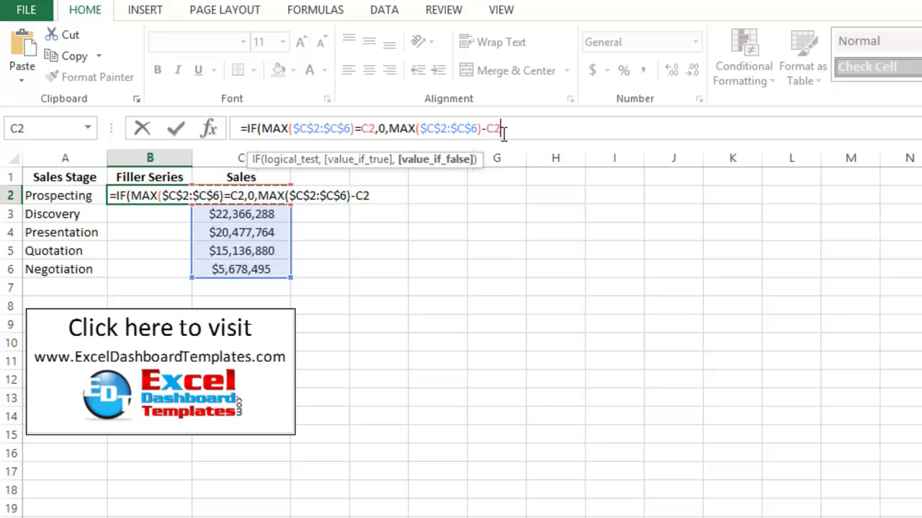
Enclose the MAX($C$2:$C$6)-C2 difference in parentheses and divide it by 2.
left_click(386, 128)
key("shift+Home")
key("shift+End")
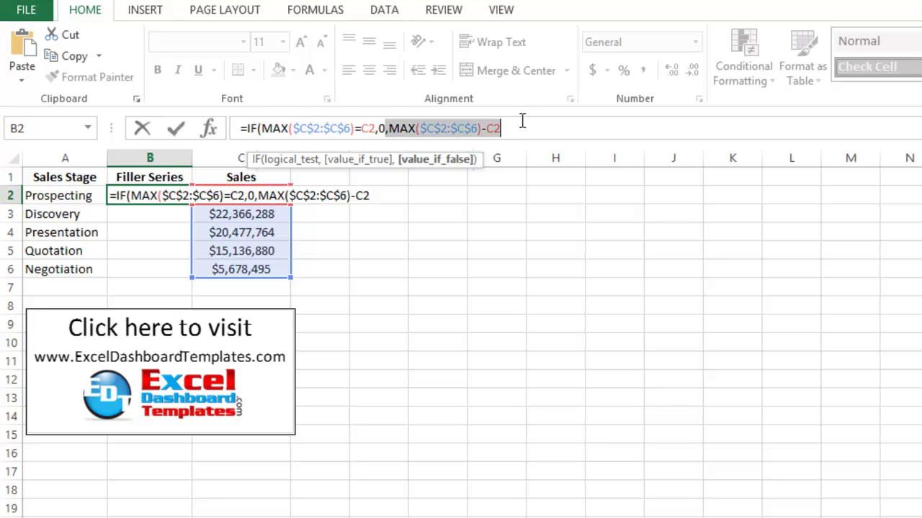
left_click(396, 128)
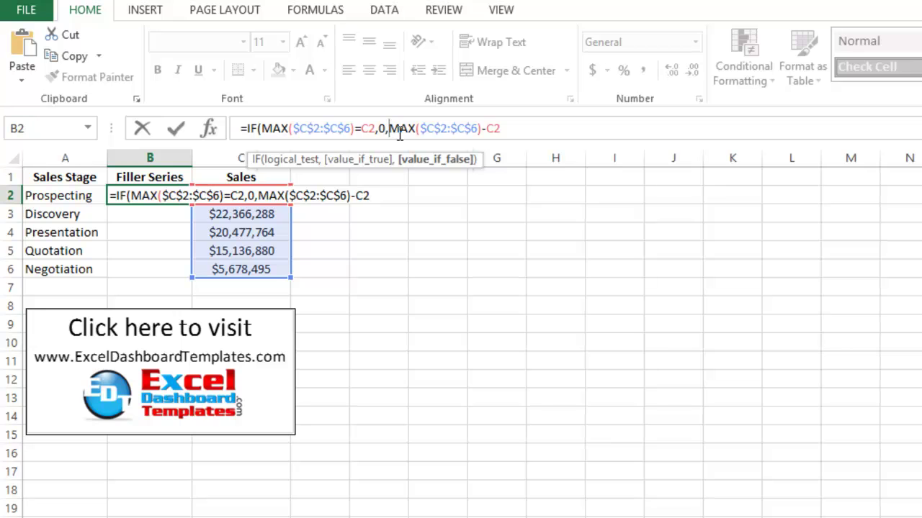
type("(")
left_click(508, 127)
type(")")
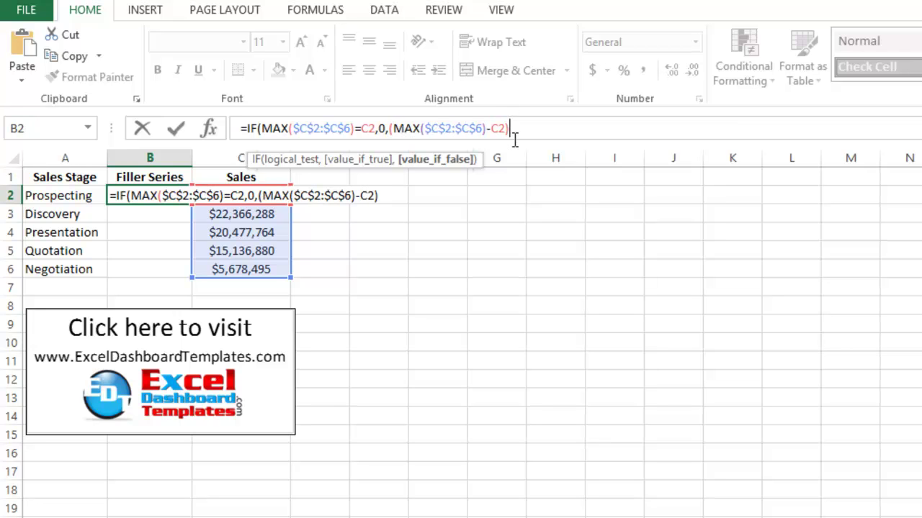
type("/2")
left_click_drag(395, 129, 493, 130)
left_click(488, 128)
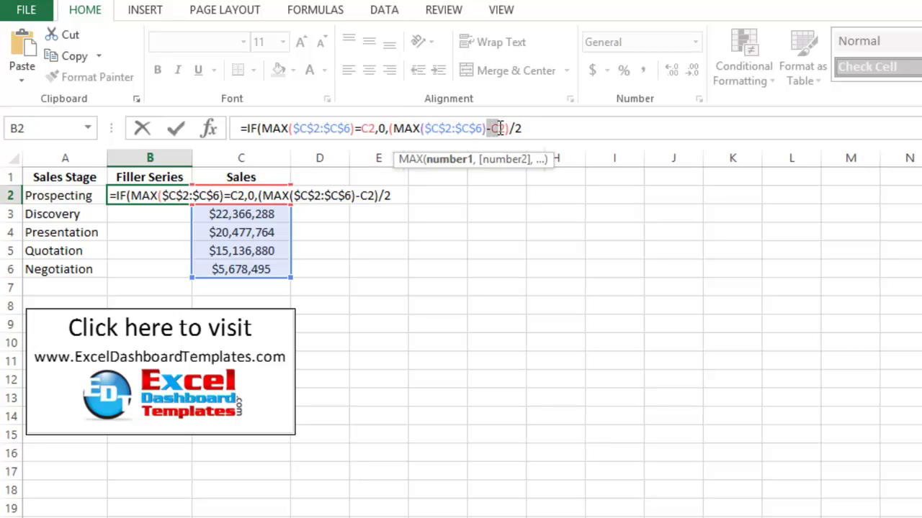
left_click_drag(504, 127, 505, 128)
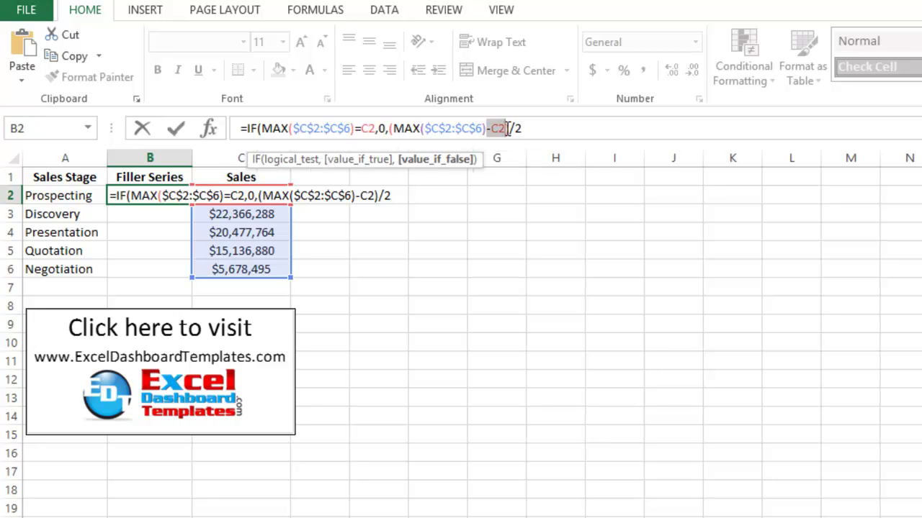
left_click(511, 128)
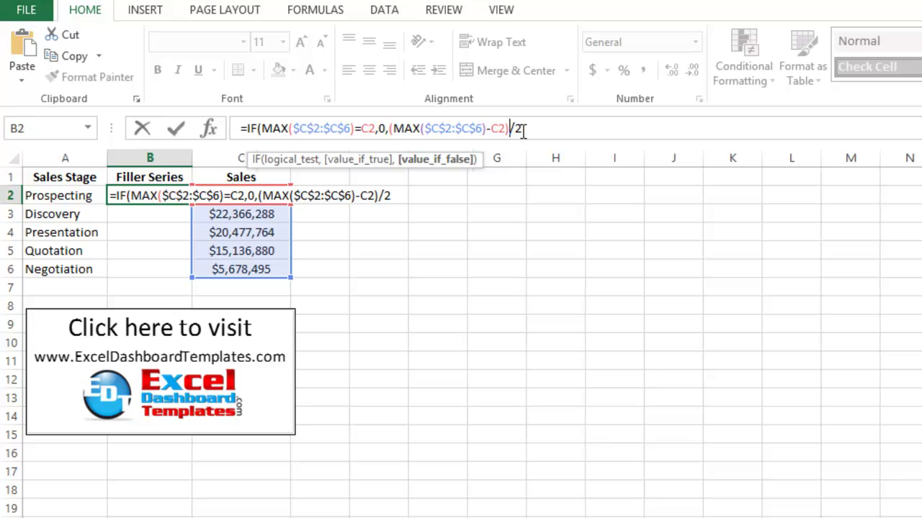
left_click_drag(511, 129, 398, 129)
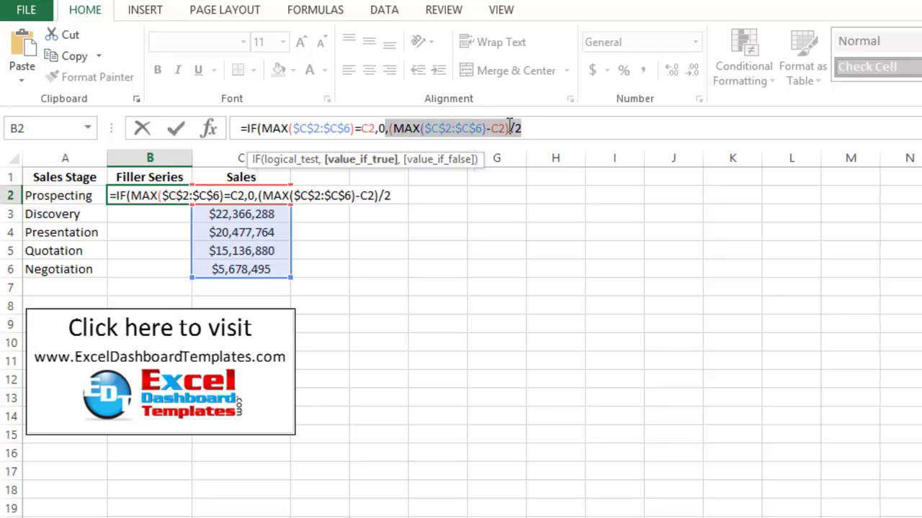
Close the IF function with a final parenthesis and commit the formula in B2.
left_click(530, 129)
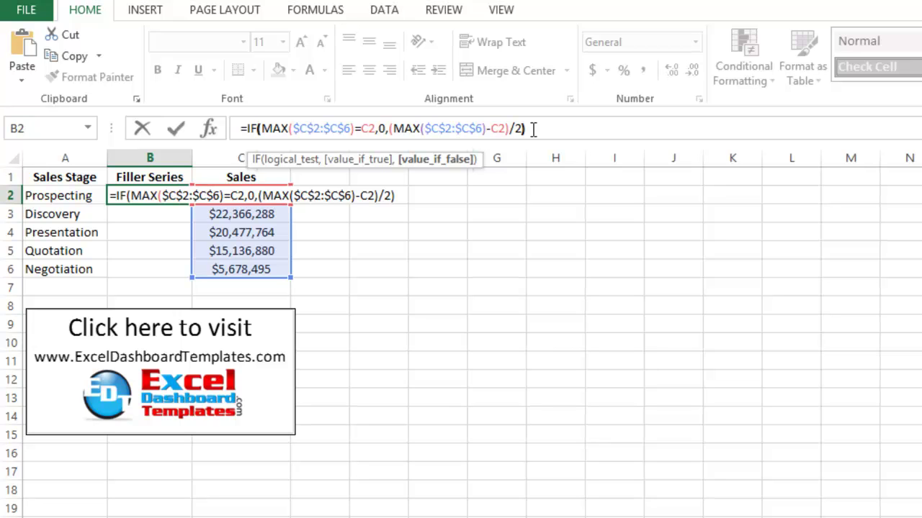
type(")")
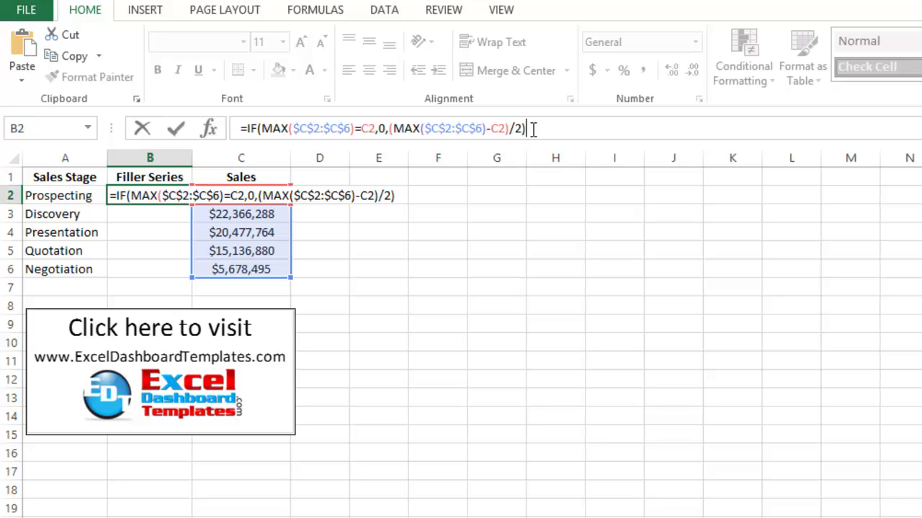
key("Return")
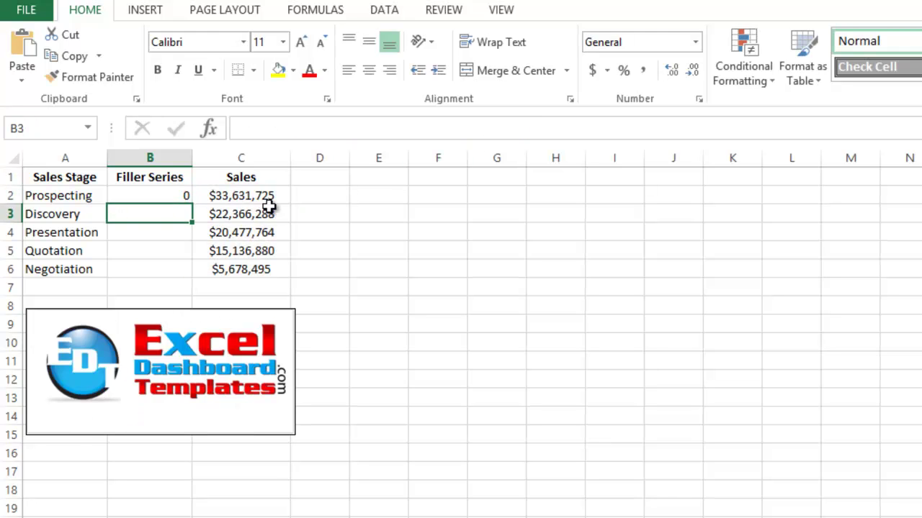
Copy the Filler Series formula in B2 down through B6.
left_click(169, 197)
left_click(243, 191)
left_click(175, 195)
left_click_drag(188, 210, 185, 276)
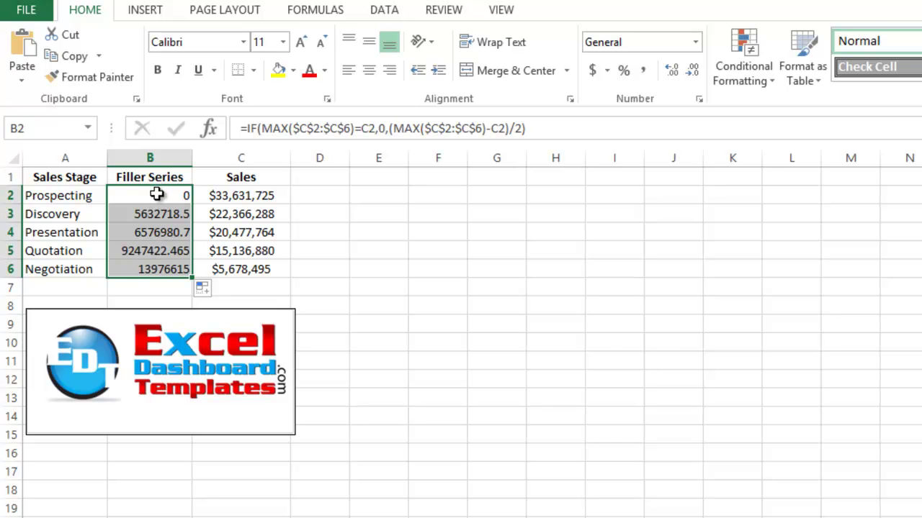
Format the Filler Series values in B2:B6 as dollar accounting amounts with no decimal places.
left_click(592, 71)
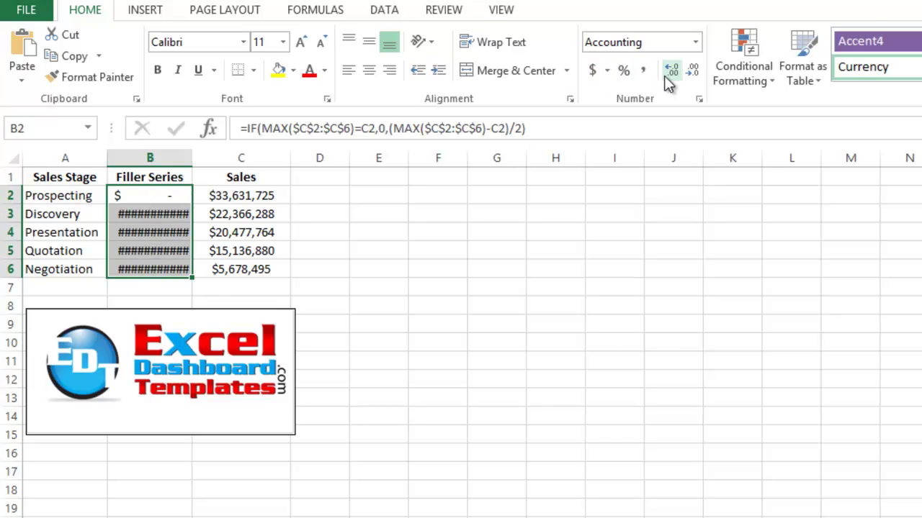
left_click(692, 71)
left_click(691, 71)
left_click(140, 249)
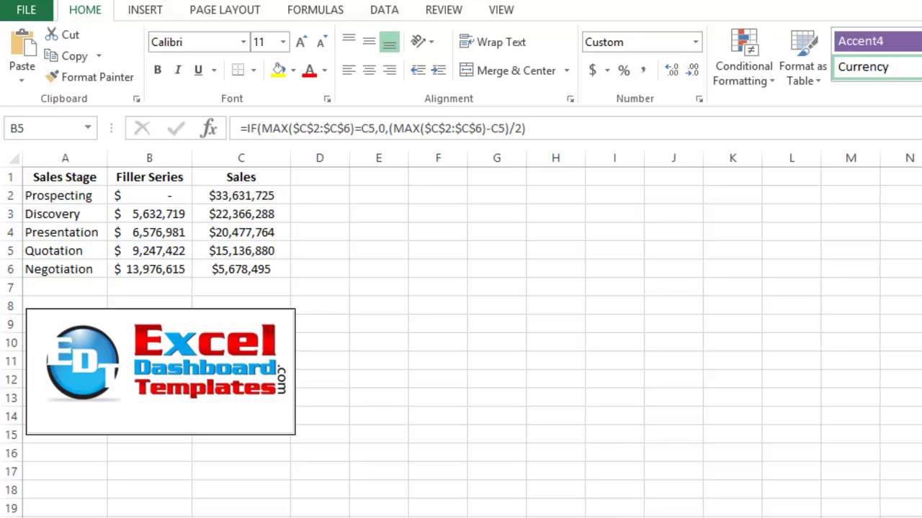
left_click(114, 249)
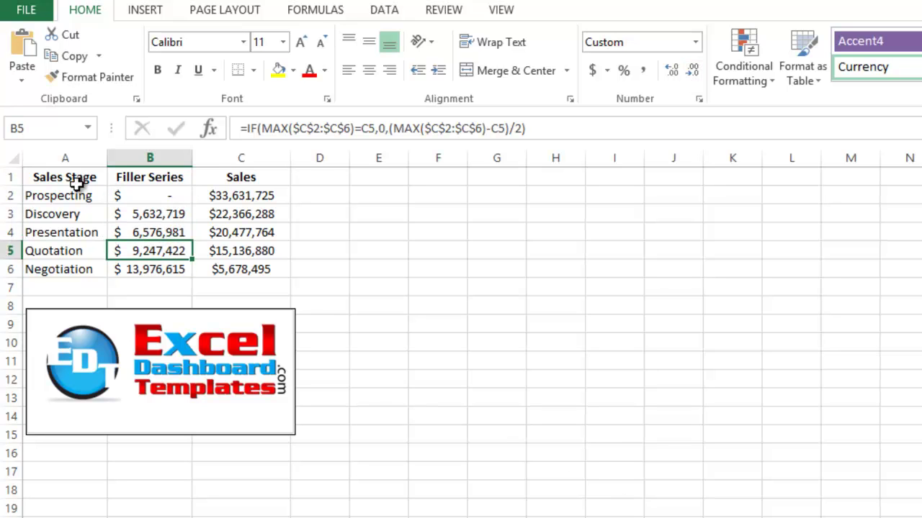
Insert a 2-D stacked bar chart from the sales stage data in A1:C6.
left_click_drag(75, 180, 220, 267)
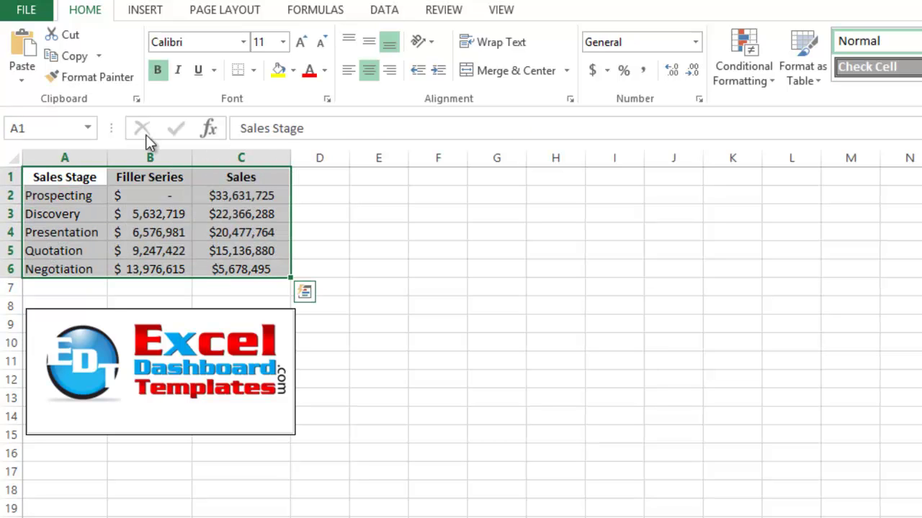
left_click(144, 10)
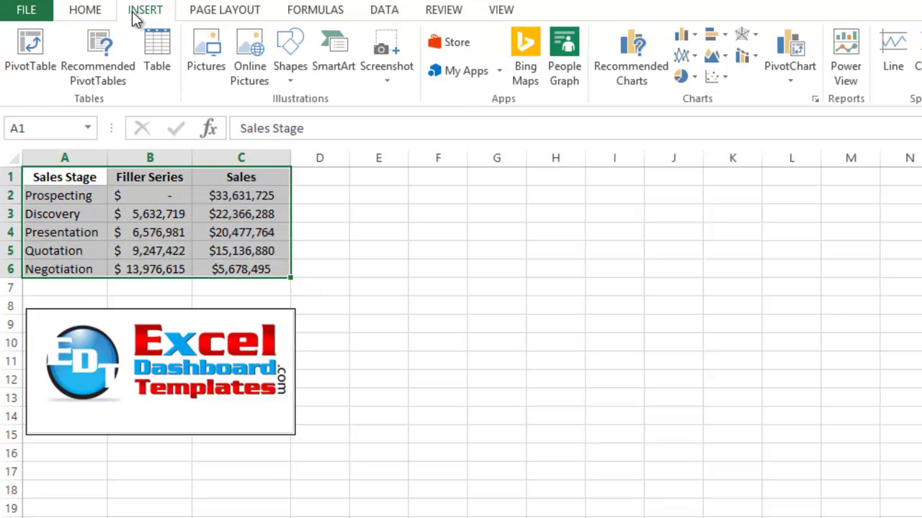
left_click(706, 36)
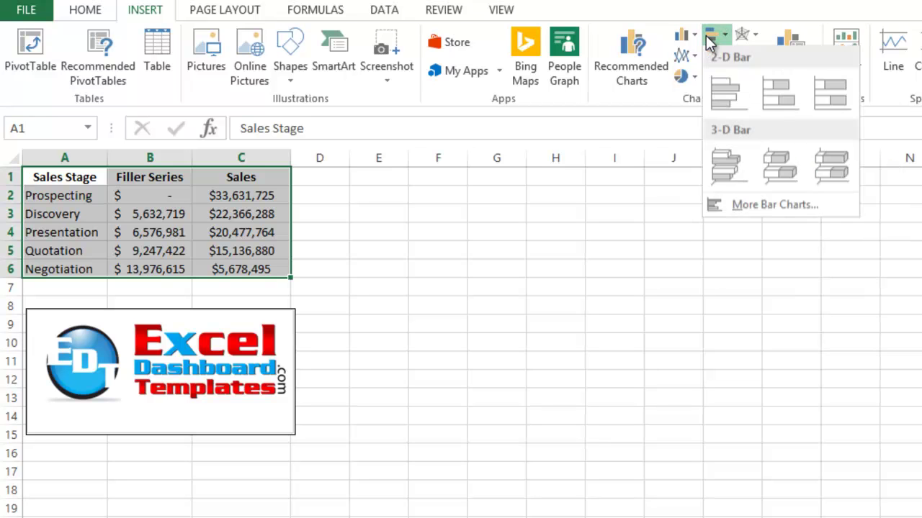
left_click(767, 103)
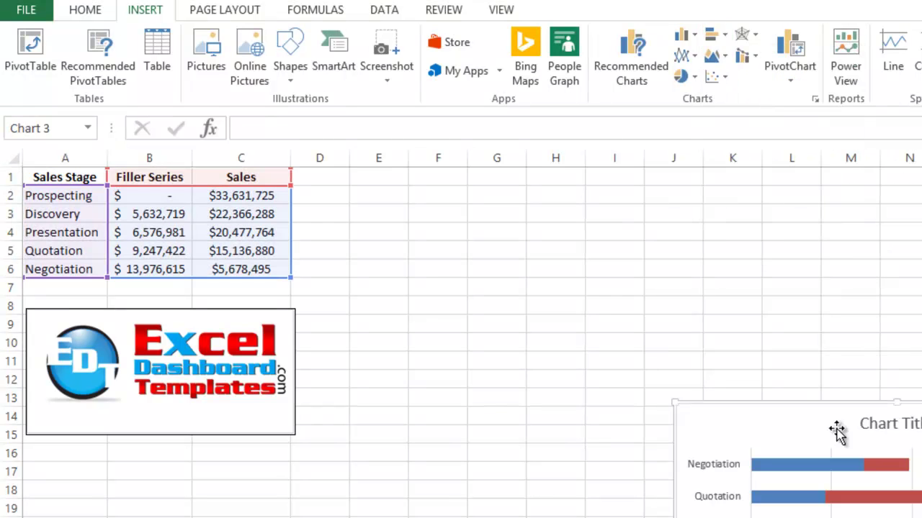
Move the chart beside the data table, near the top of the sheet, and title it "Sales Funnel".
left_click_drag(833, 410, 469, 181)
left_click(512, 195)
type("Sales Funnel")
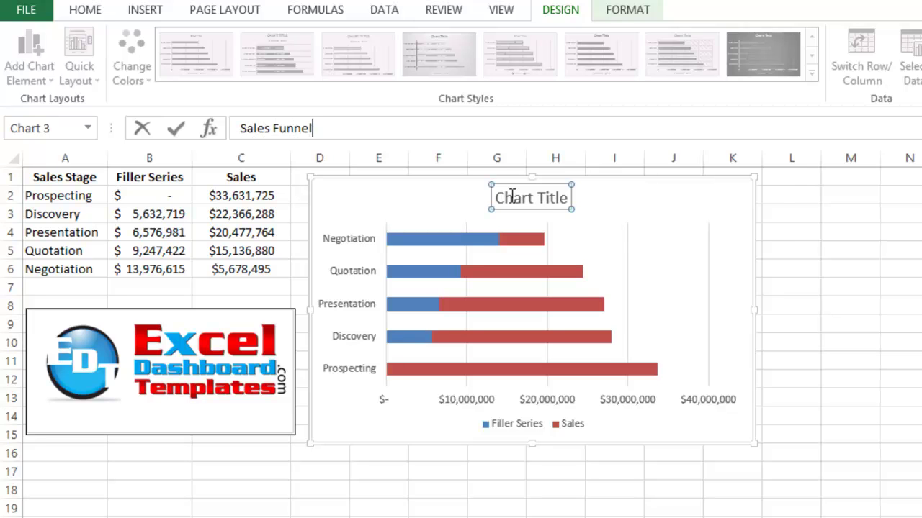
key("Return")
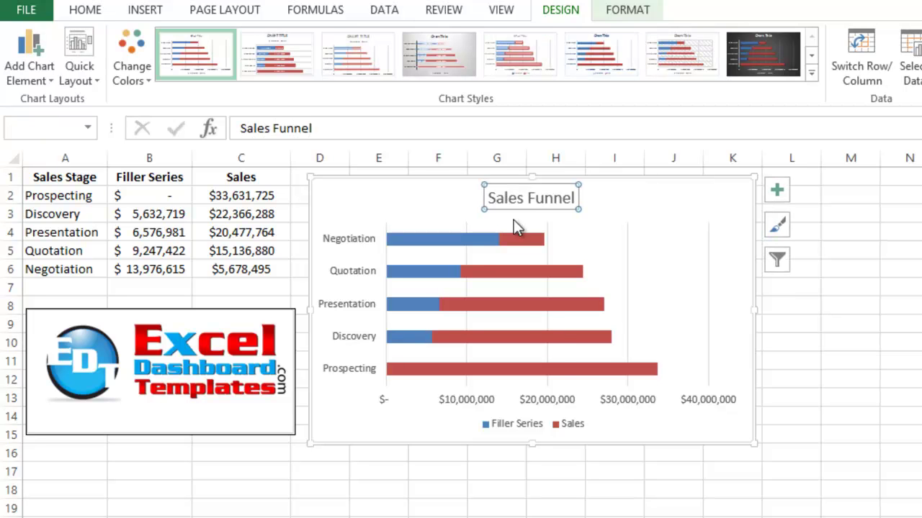
Set the chart's vertical category axis to show its categories in reverse order.
left_click(447, 371)
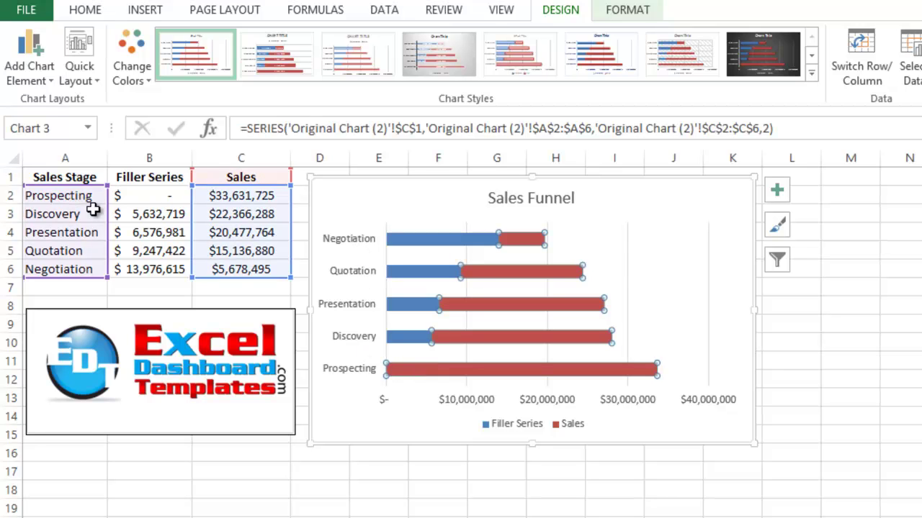
left_click(368, 245)
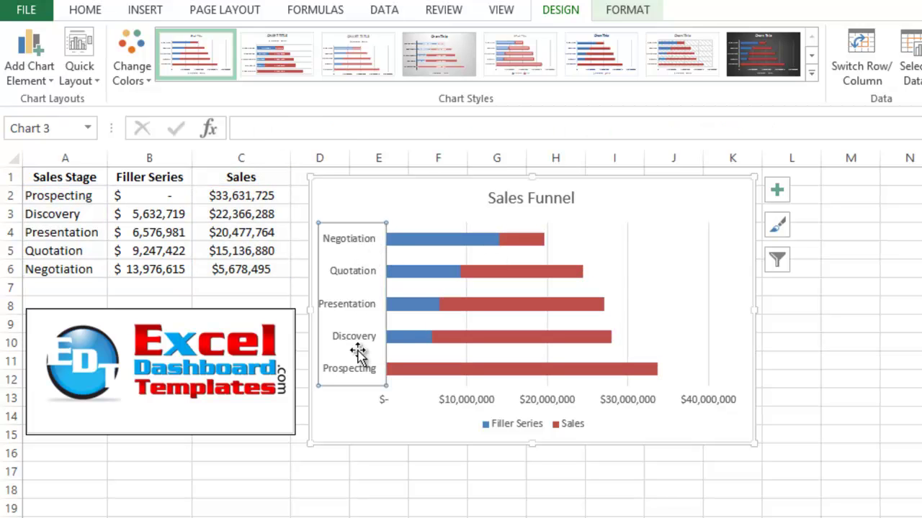
right_click(352, 240)
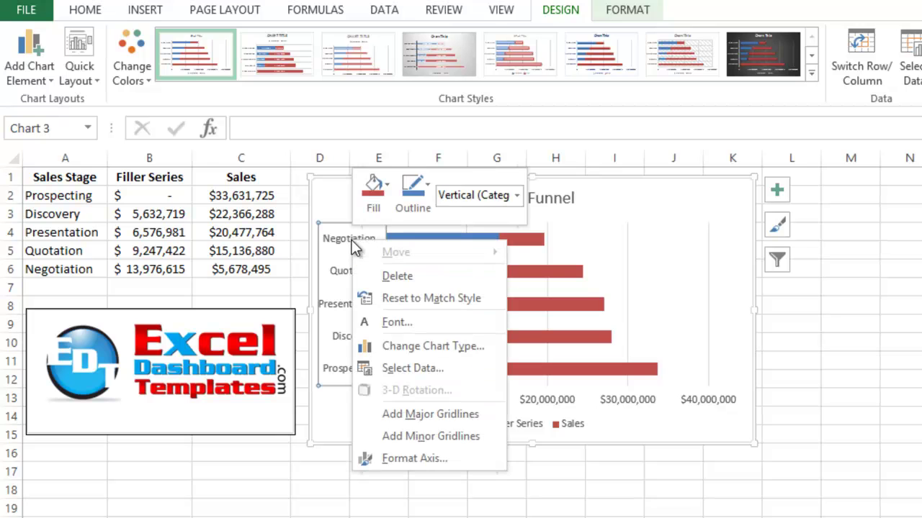
left_click(401, 459)
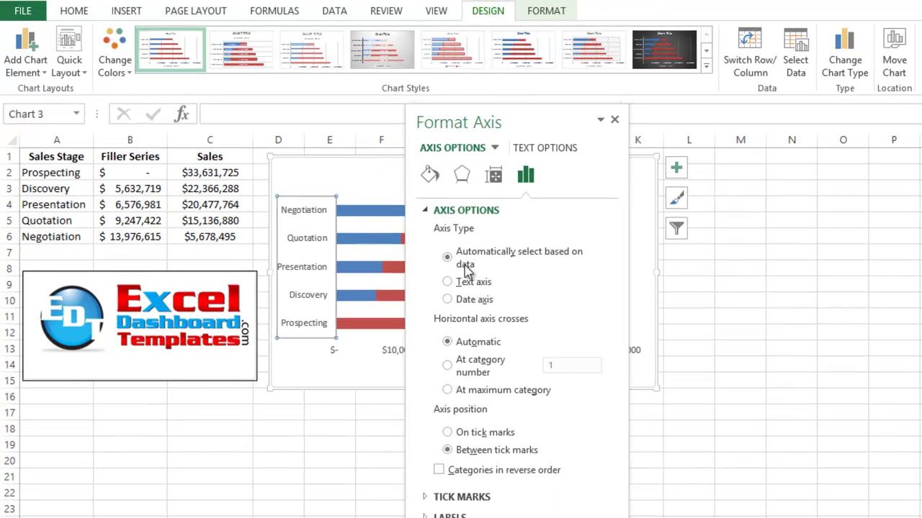
left_click_drag(468, 117, 462, 95)
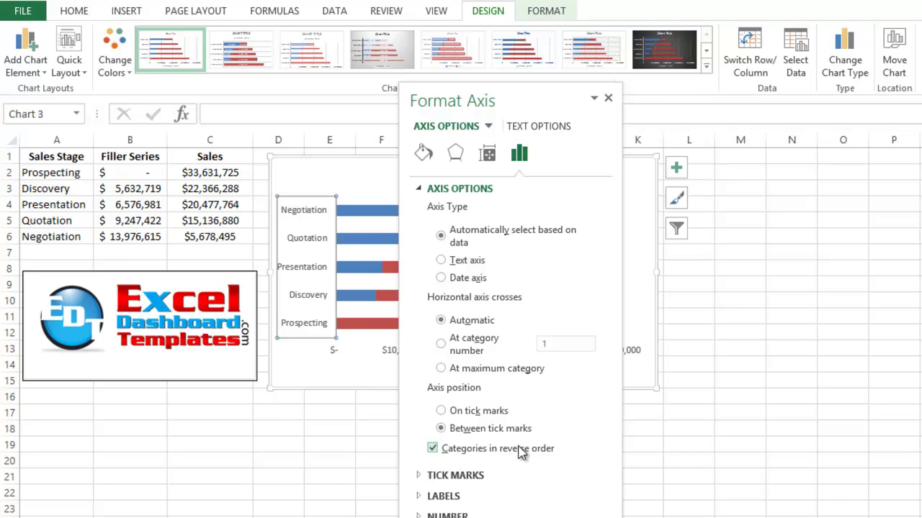
left_click_drag(521, 96, 587, 108)
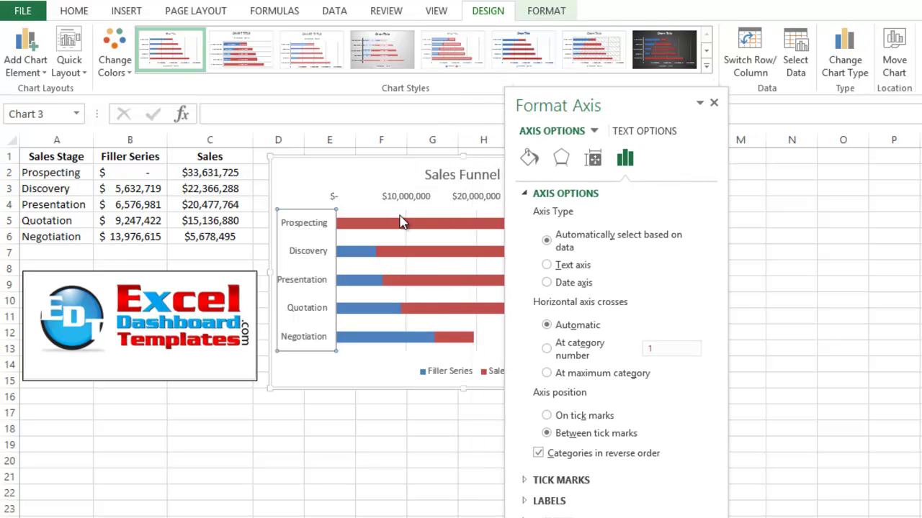
Give the Filler Series bars no fill and set the series gap width to 0%.
left_click(362, 258)
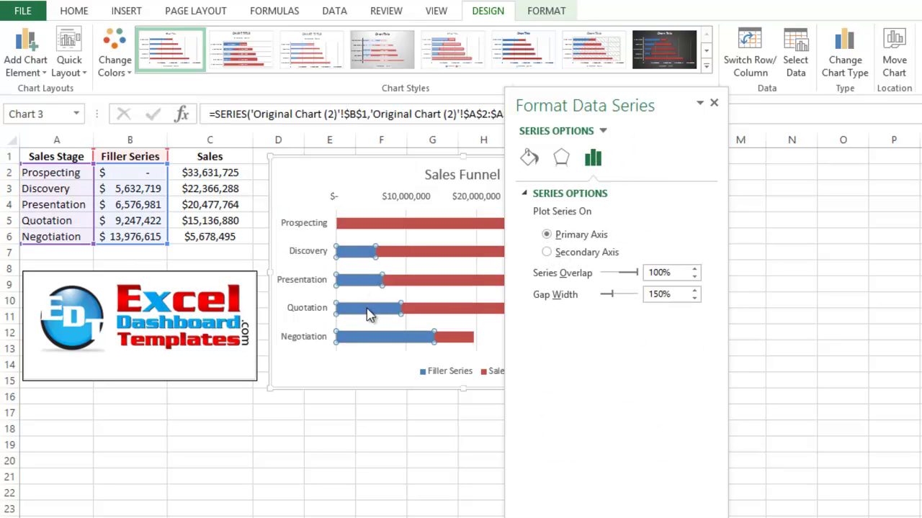
left_click(529, 158)
left_click(539, 218)
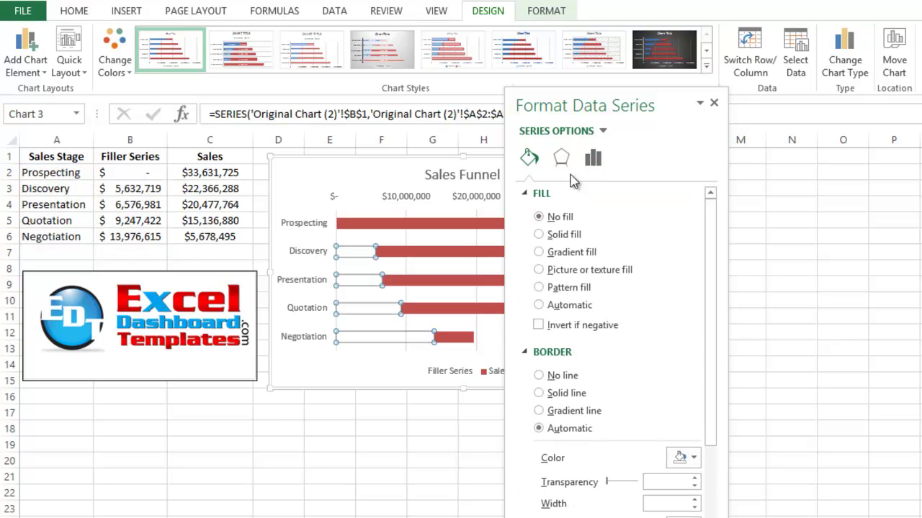
left_click(593, 159)
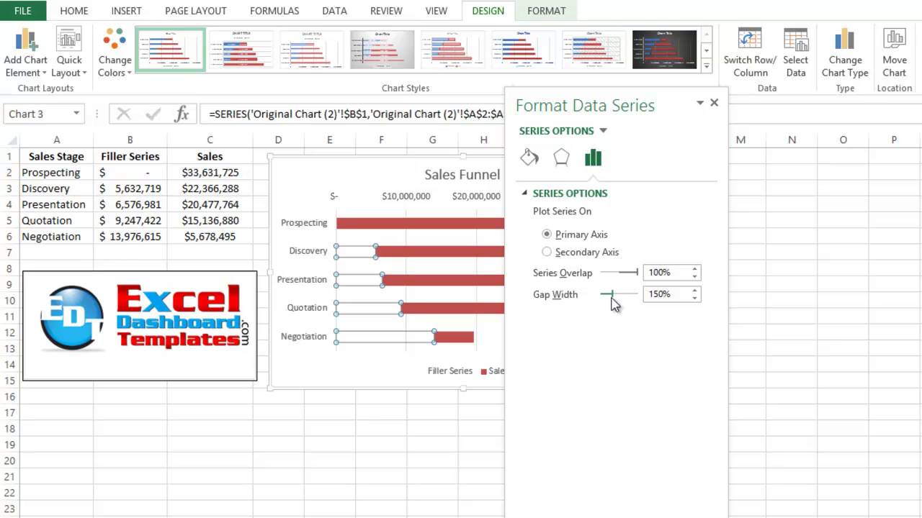
left_click_drag(610, 295, 587, 296)
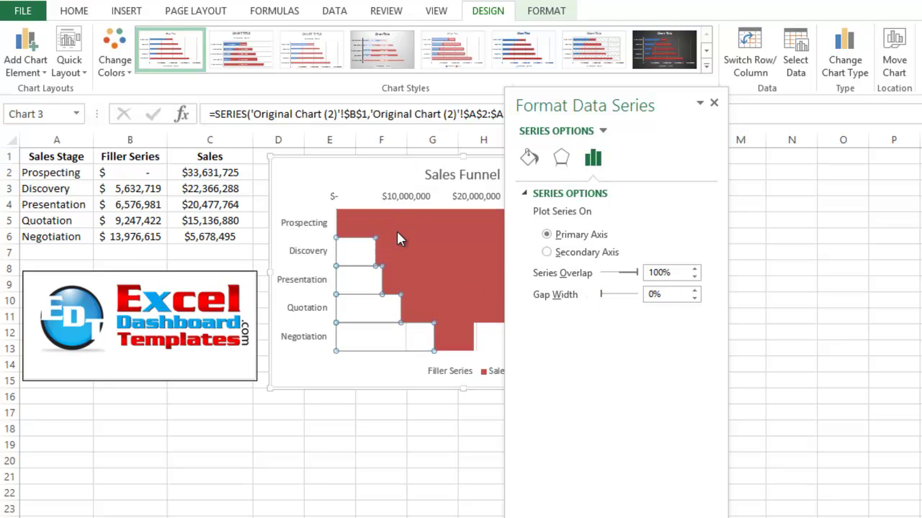
Fix the minimum bound of the chart's horizontal value axis at 0.0.
mouse_move(408, 249)
left_click(400, 204)
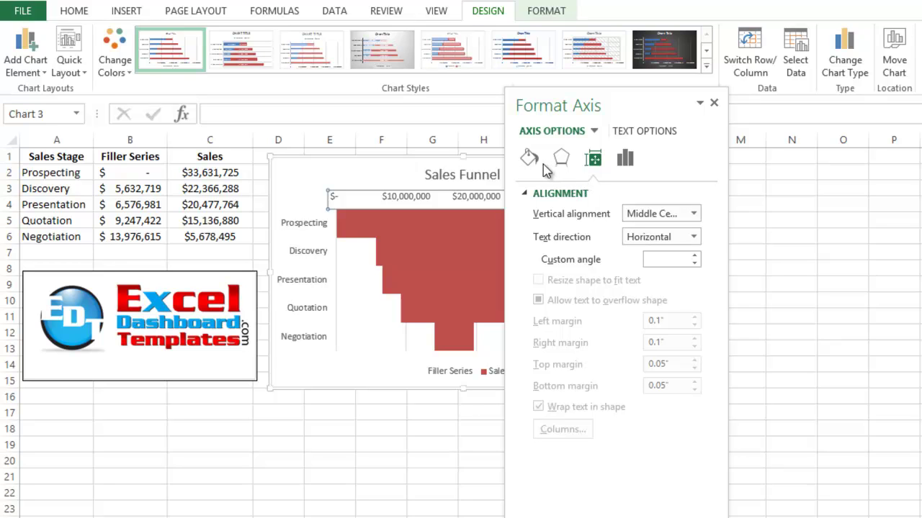
left_click_drag(601, 99, 172, 97)
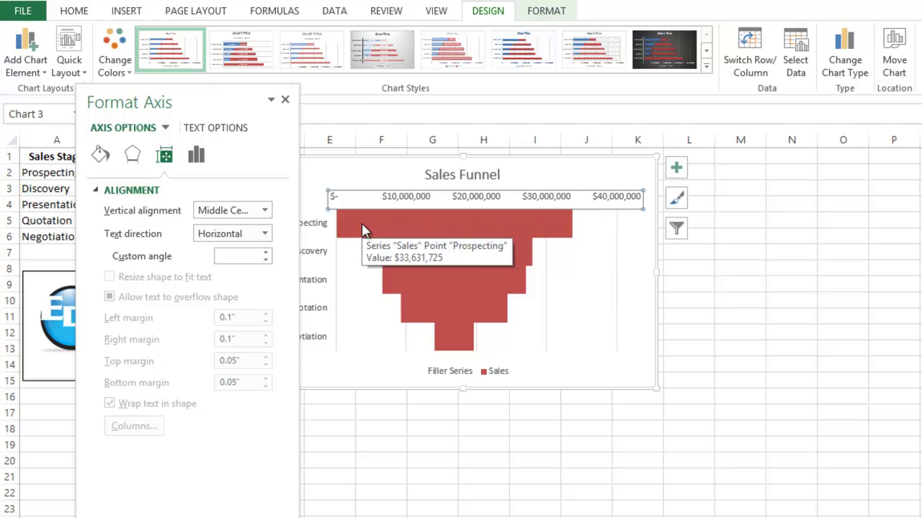
left_click(194, 157)
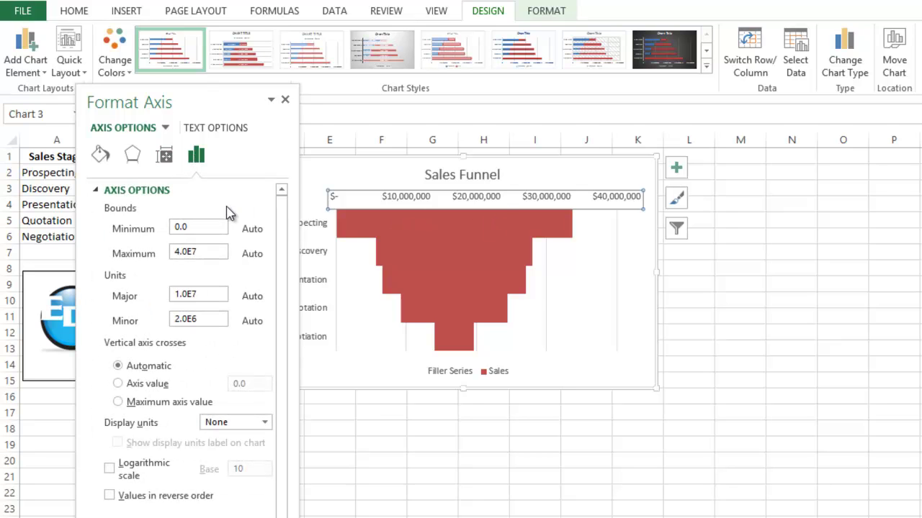
left_click(172, 229)
double_click(194, 228)
left_click(203, 250)
double_click(212, 251)
left_click_drag(223, 97, 403, 89)
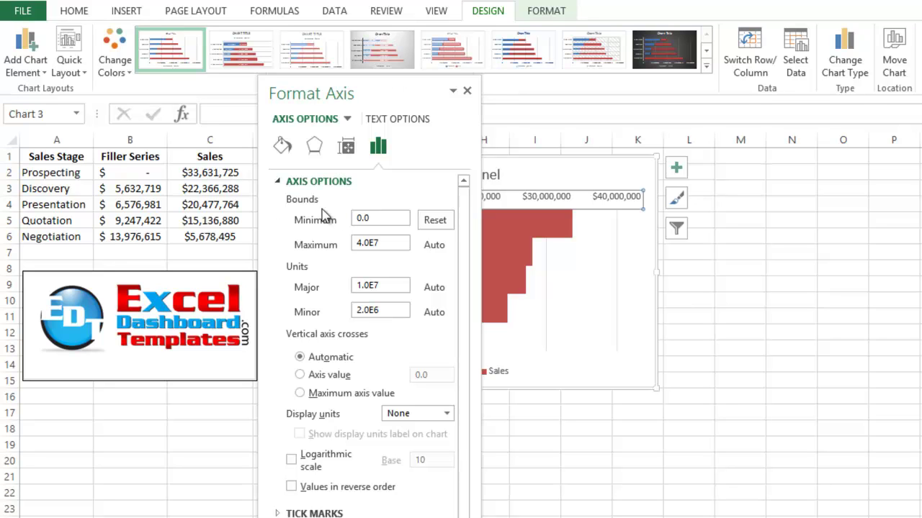
Set the horizontal value axis's maximum bound to 3.3631725E7 and close the axis formatting options.
left_click(391, 239)
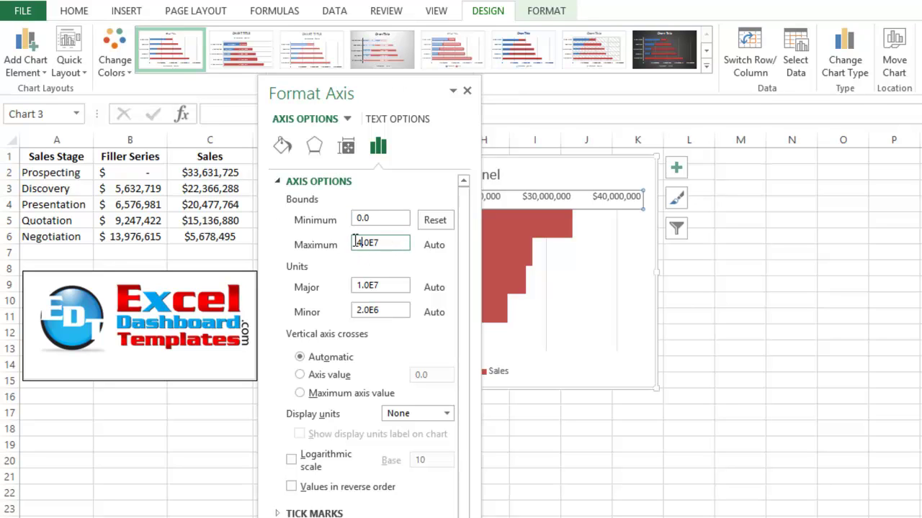
left_click_drag(381, 242, 339, 245)
type("3.3")
type("631725")
key("Return")
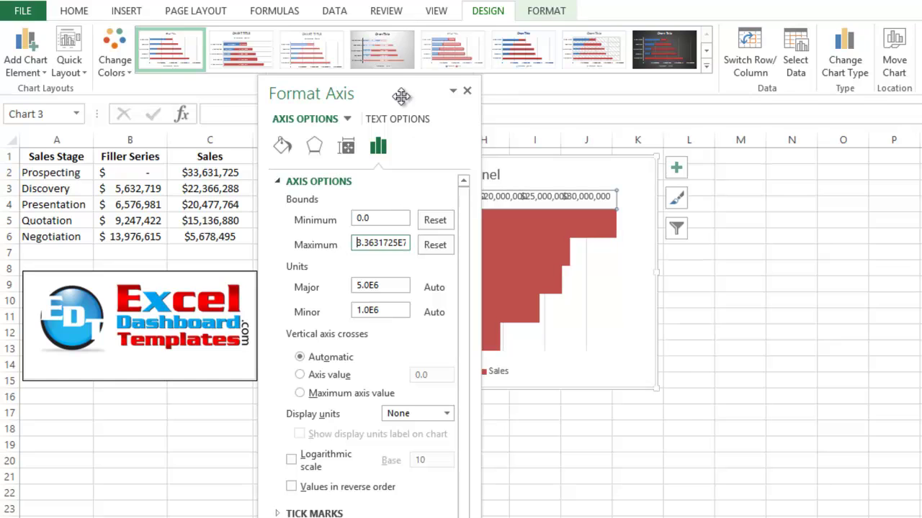
left_click_drag(401, 82, 206, 66)
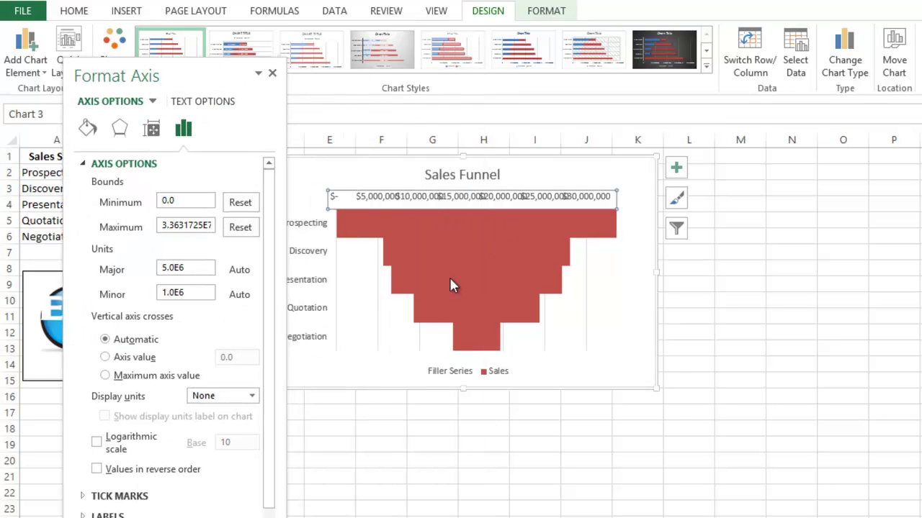
mouse_move(456, 314)
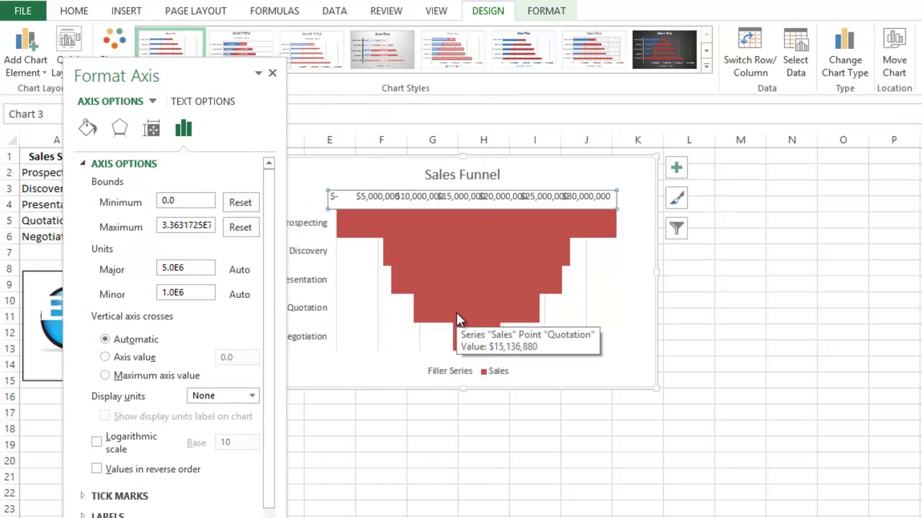
left_click(272, 74)
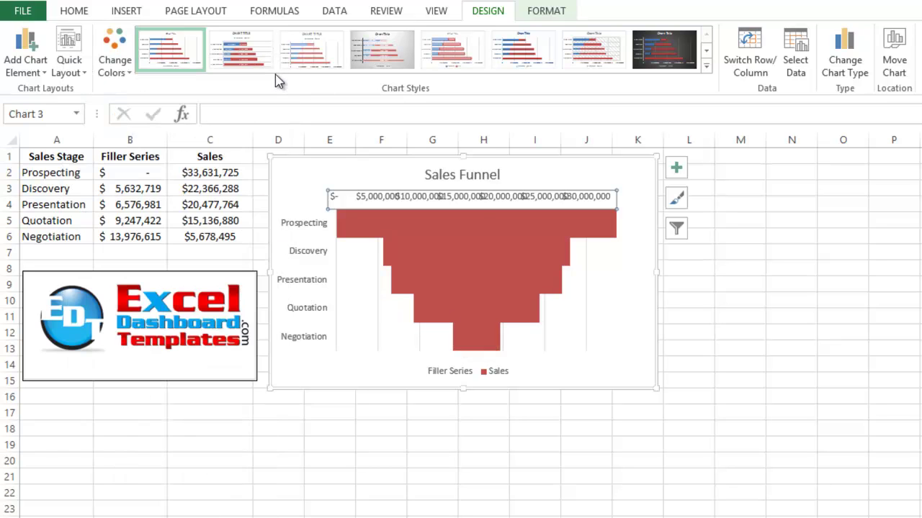
Delete the vertical gridlines and the legend from the Sales Funnel chart.
left_click(638, 268)
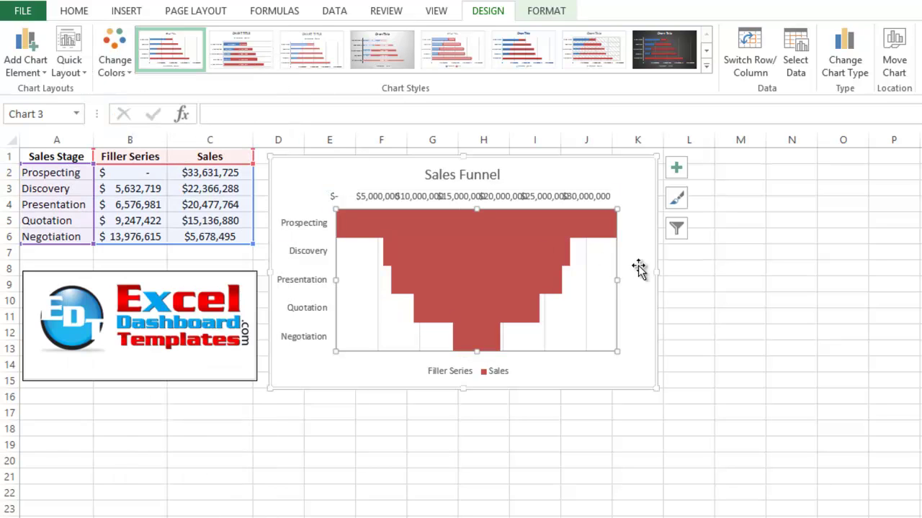
left_click(638, 267)
left_click(587, 290)
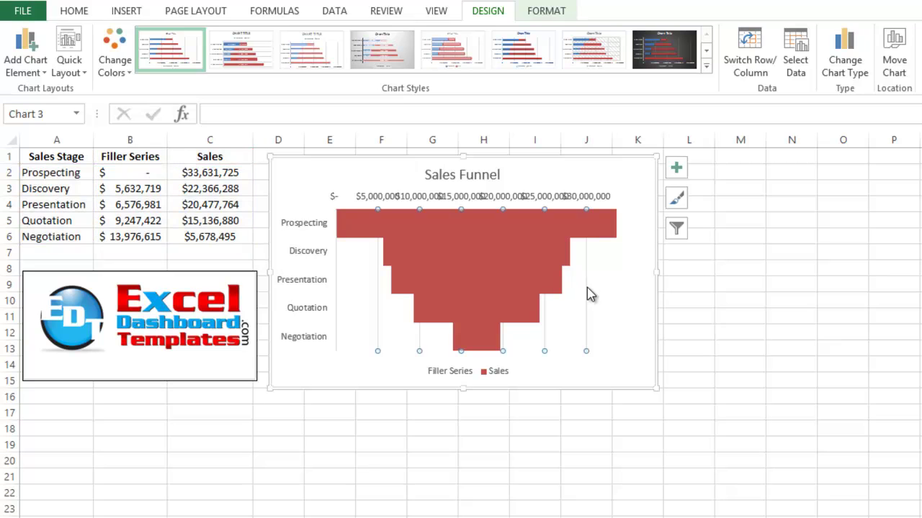
key("Delete")
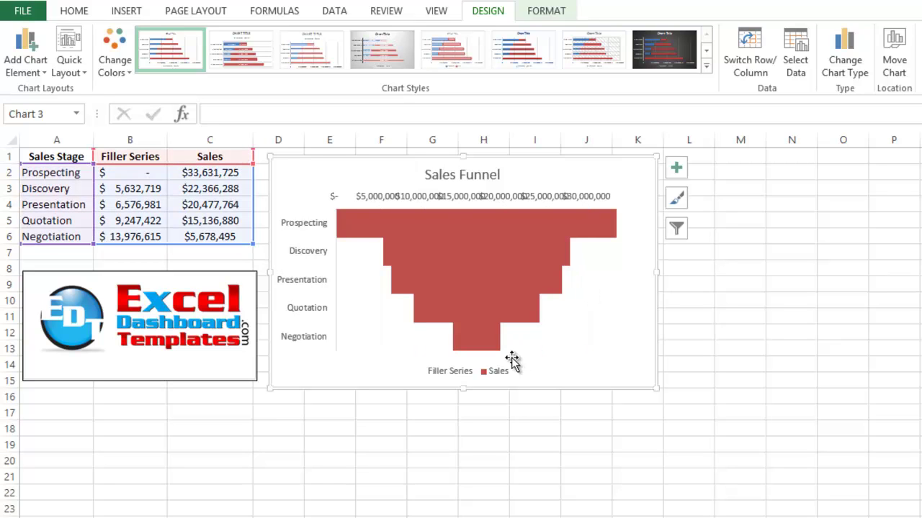
left_click(497, 371)
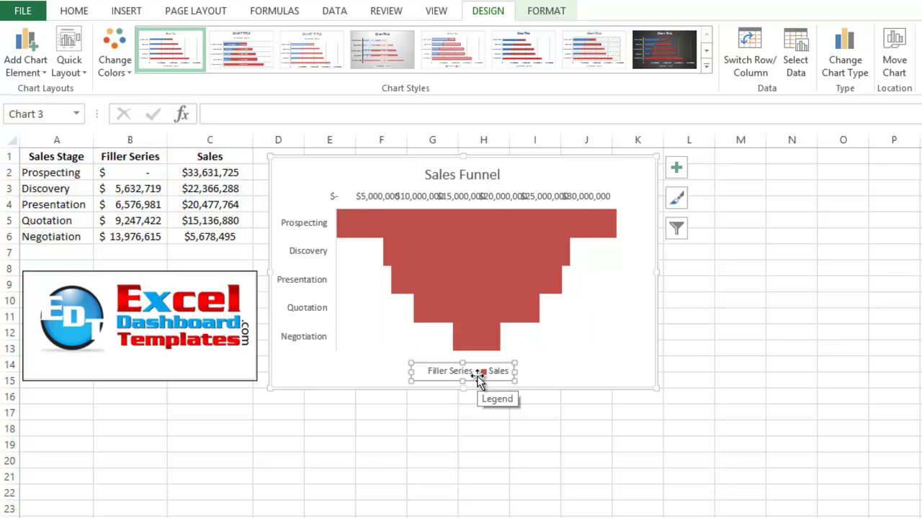
key("Delete")
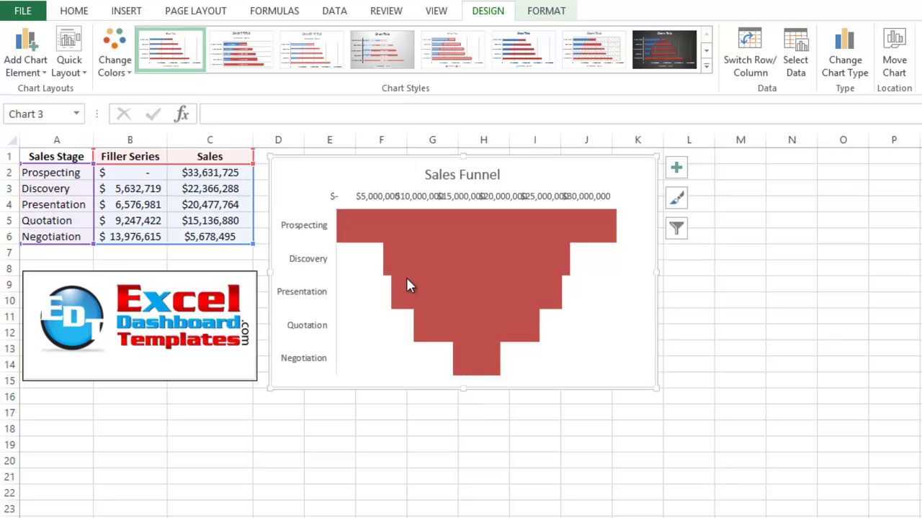
Delete the vertical category axis and the horizontal value axis from the Sales Funnel chart.
left_click(316, 262)
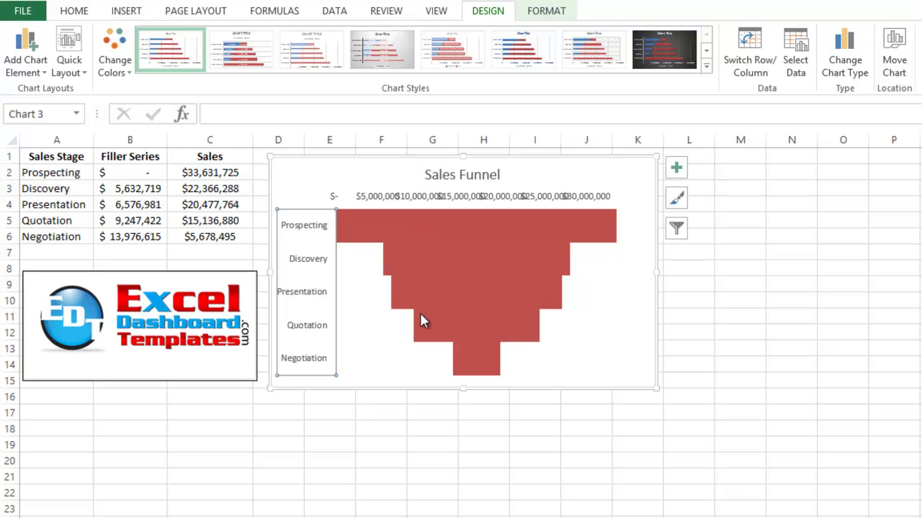
key("Delete")
left_click(419, 198)
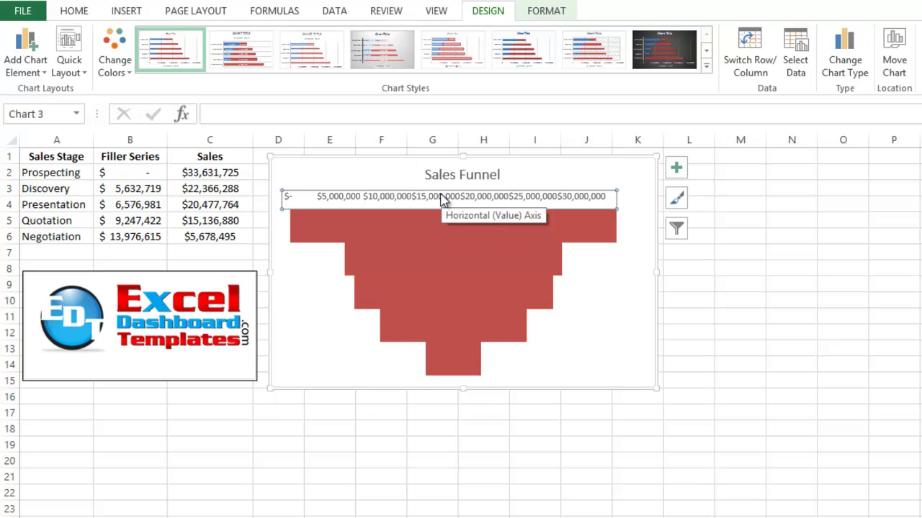
mouse_move(446, 234)
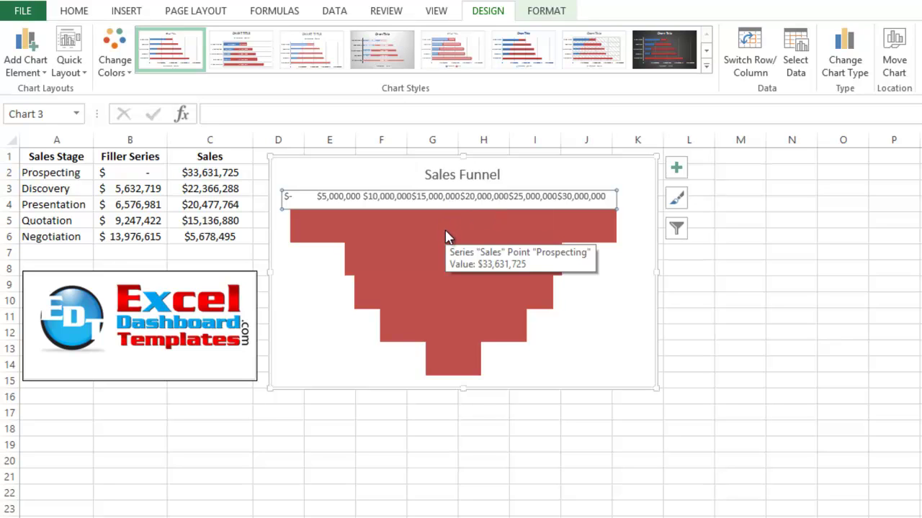
key("Delete")
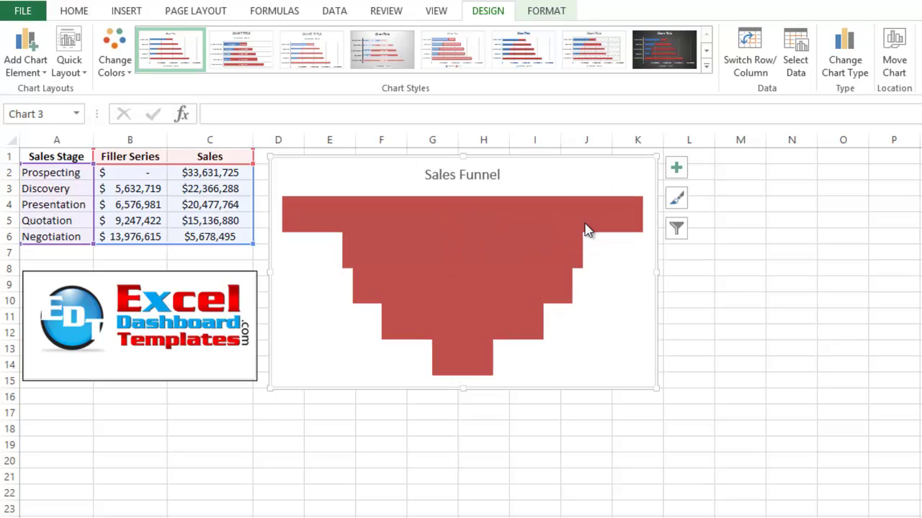
mouse_move(487, 330)
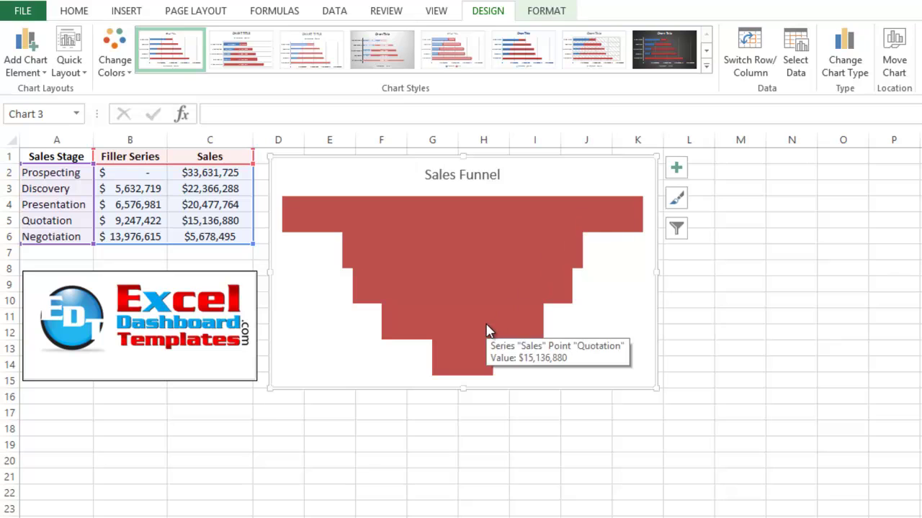
left_click(439, 262)
left_click(602, 289)
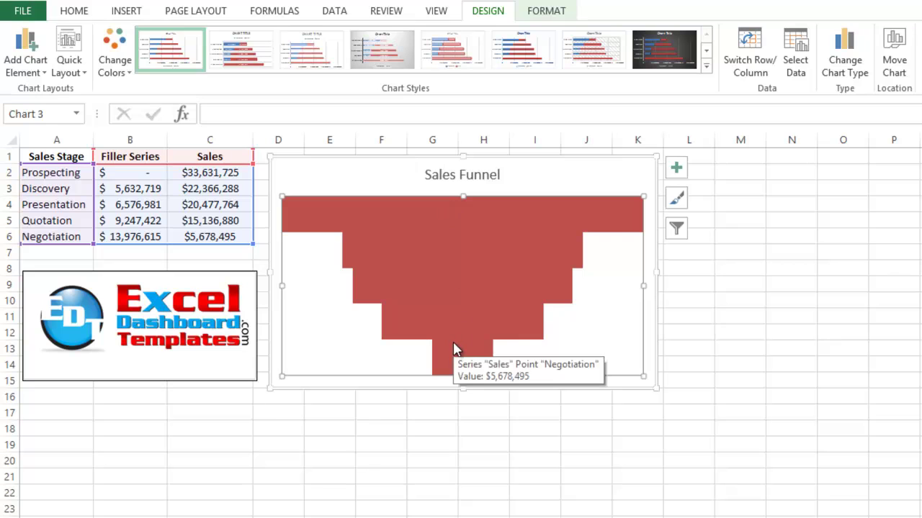
Add centered value data labels to both series of the Sales Funnel chart through the detailed data label options.
left_click(610, 174)
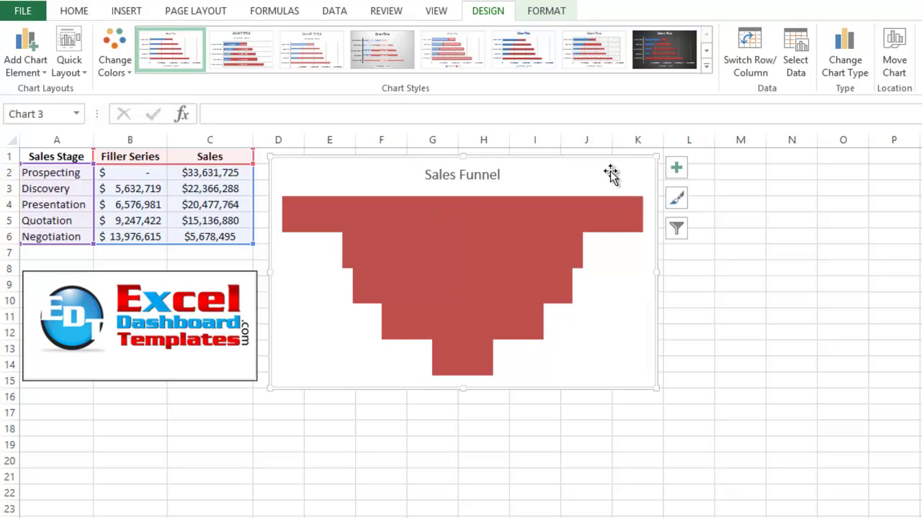
left_click(439, 16)
left_click(475, 14)
left_click(29, 72)
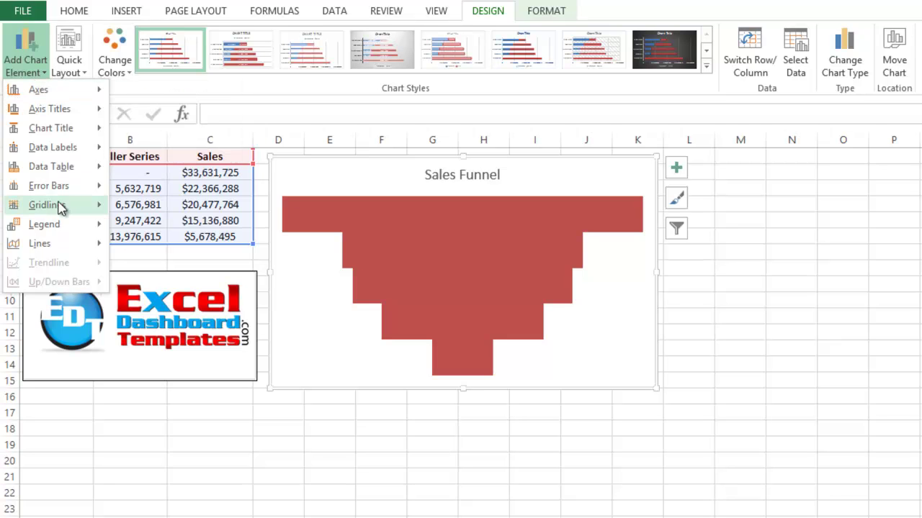
mouse_move(84, 154)
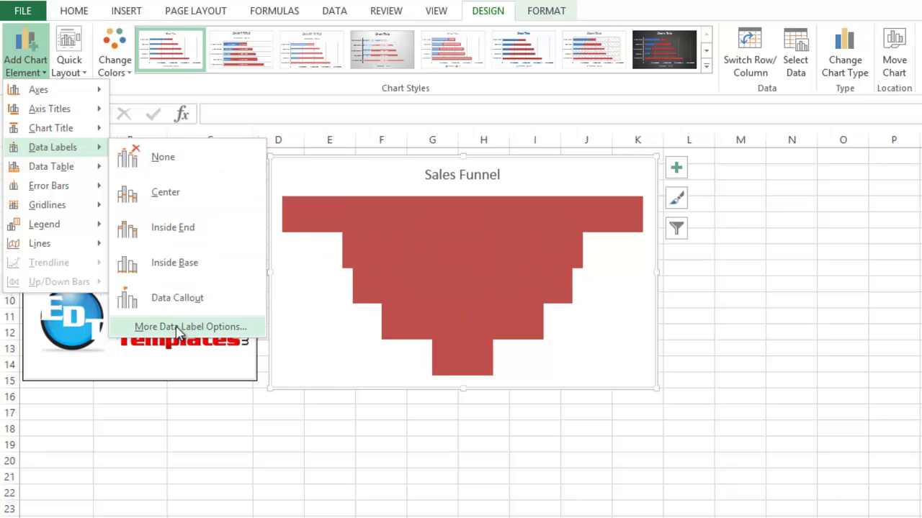
left_click(211, 328)
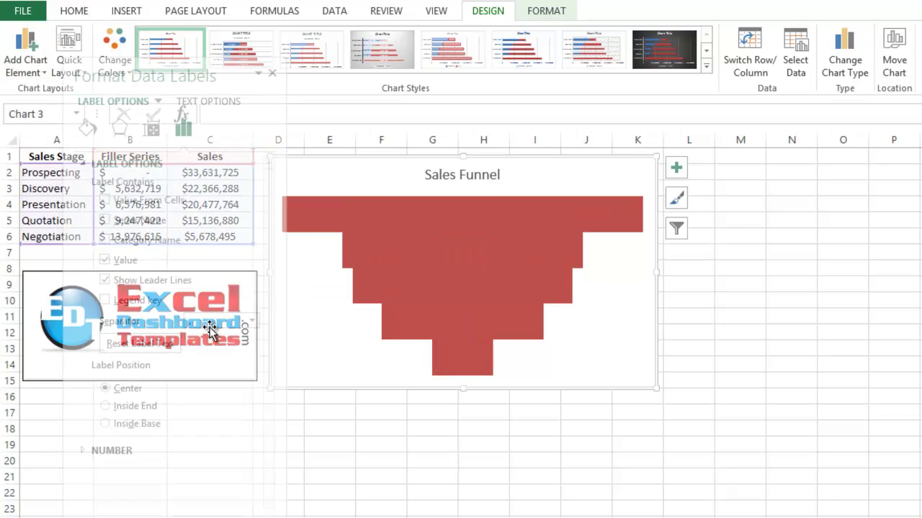
left_click_drag(236, 69, 208, 51)
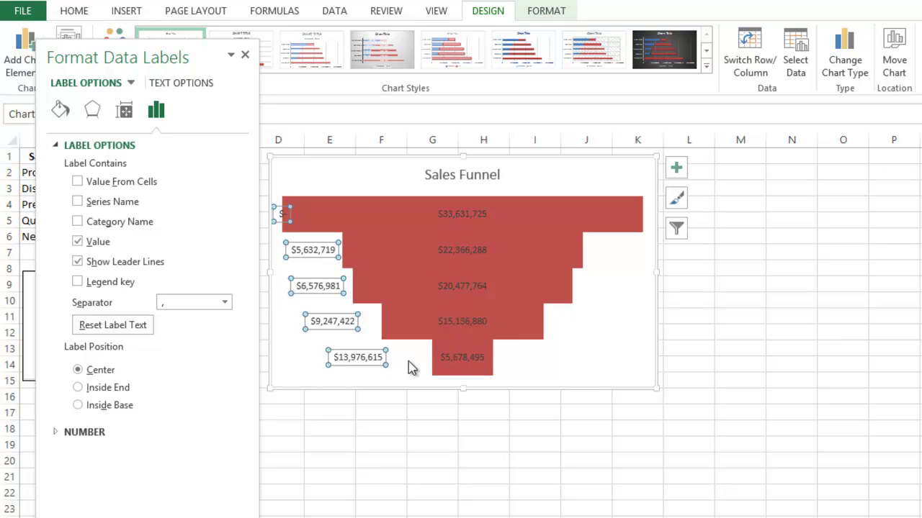
Delete the Filler Series data labels, keeping only the labels on the Sales bars.
left_click(330, 286)
left_click(376, 255)
left_click(324, 250)
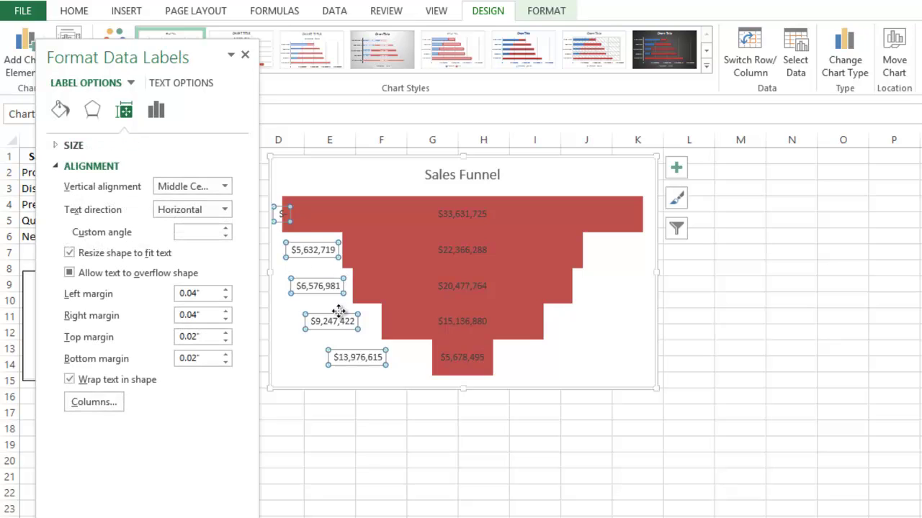
key("Delete")
left_click(343, 334)
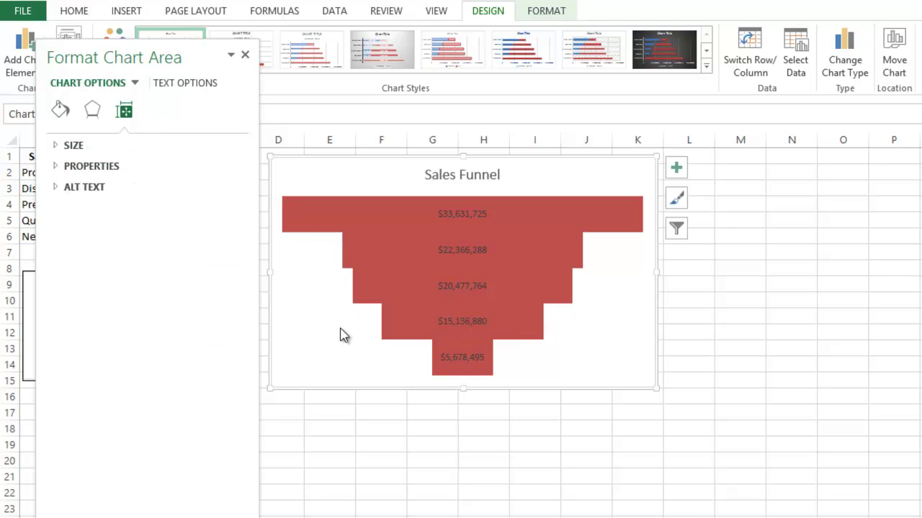
Include the category name in the Sales data labels and separate it from the value with a new line.
left_click(473, 210)
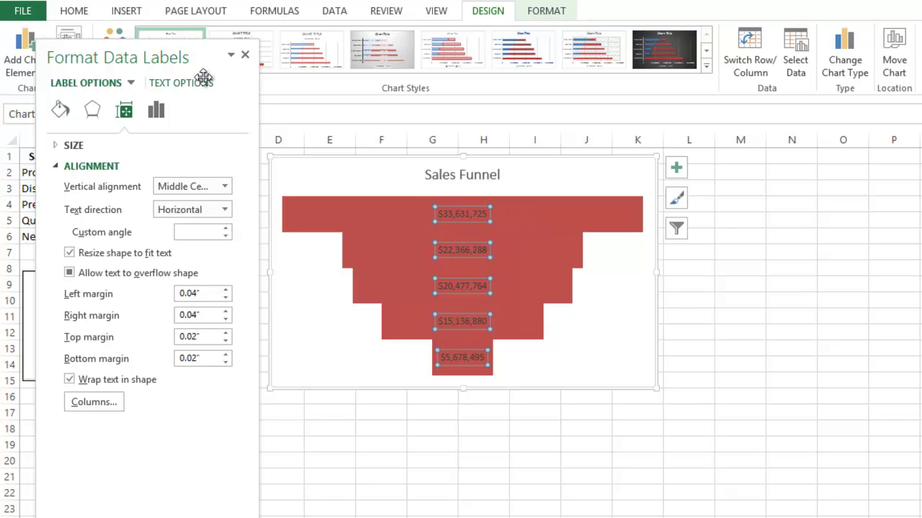
left_click_drag(202, 56, 309, 49)
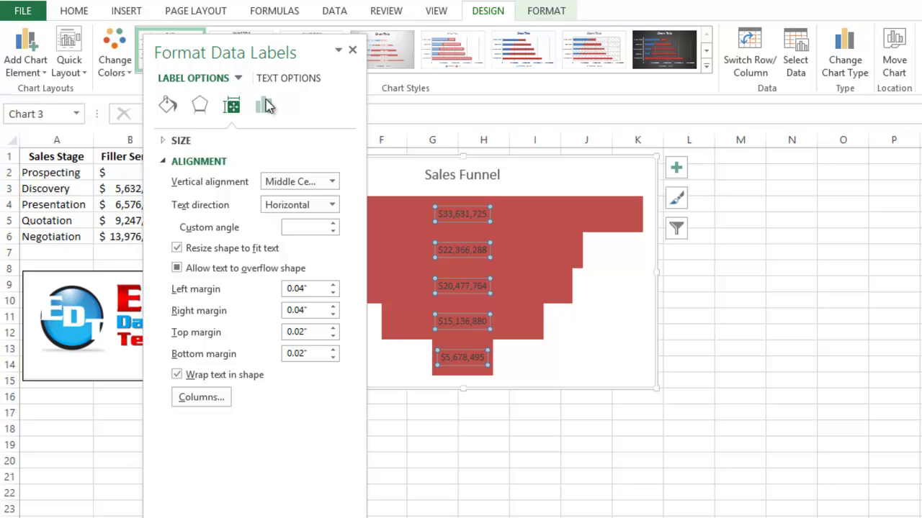
left_click(263, 105)
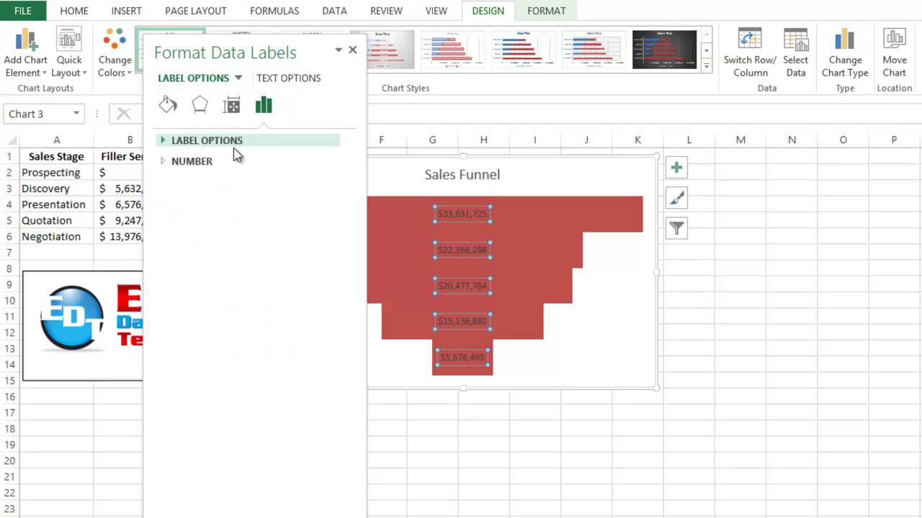
left_click(165, 143)
left_click(186, 218)
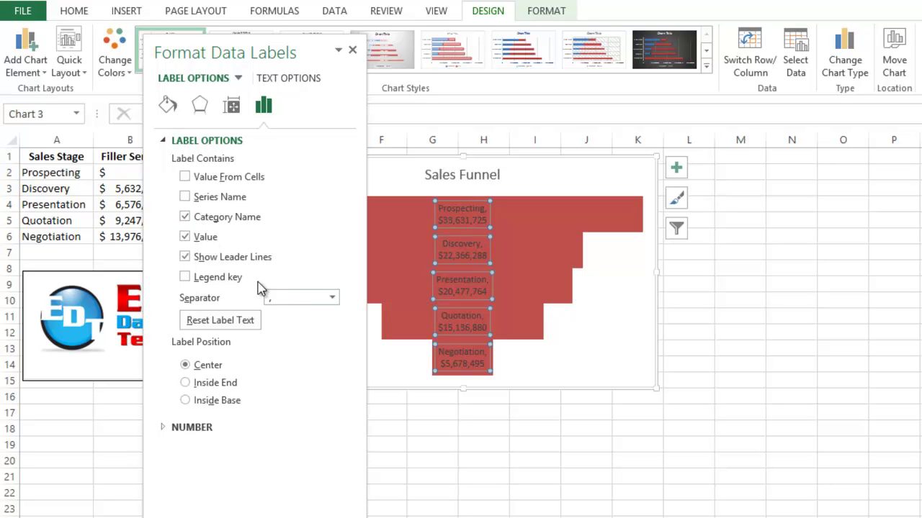
left_click(332, 297)
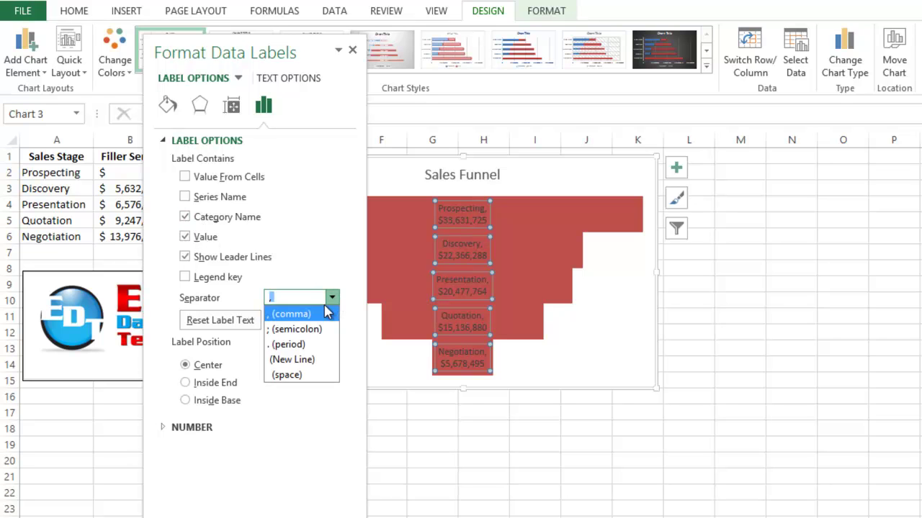
left_click(305, 360)
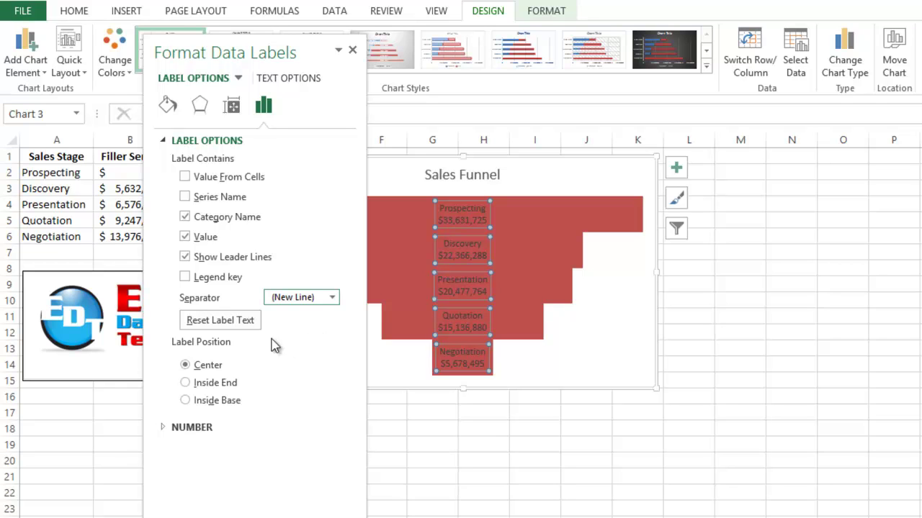
Apply the custom number format [>999999] $#,,"M";[>999]$#,"K";$# to the Sales data labels and close the label formatting options.
left_click(166, 428)
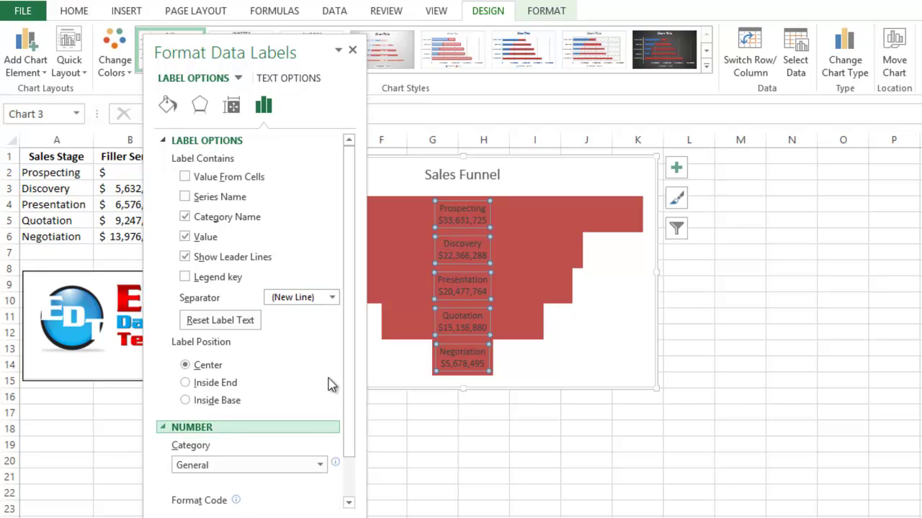
scroll(353, 445, "down", 2)
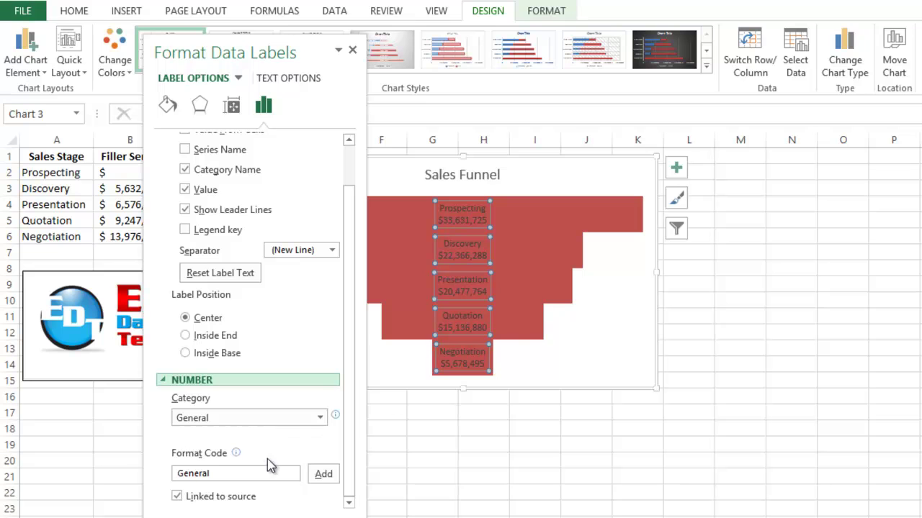
left_click(320, 417)
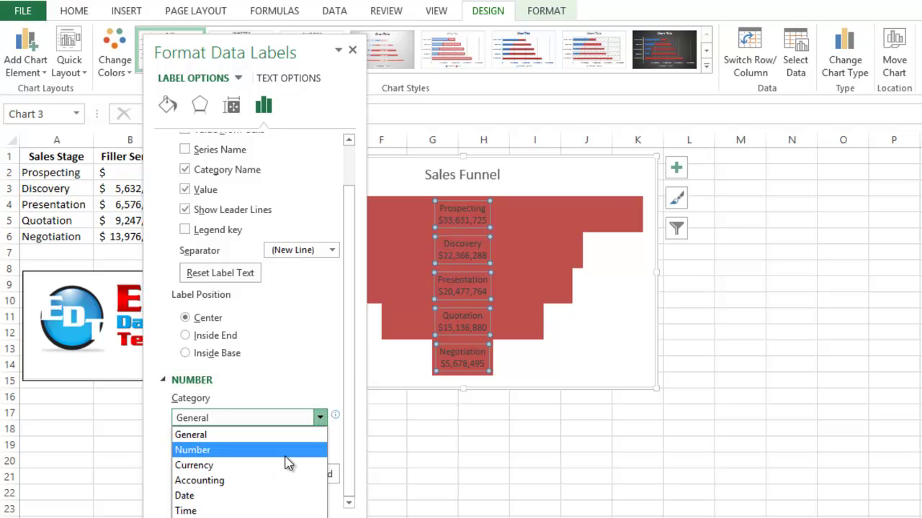
left_click(216, 516)
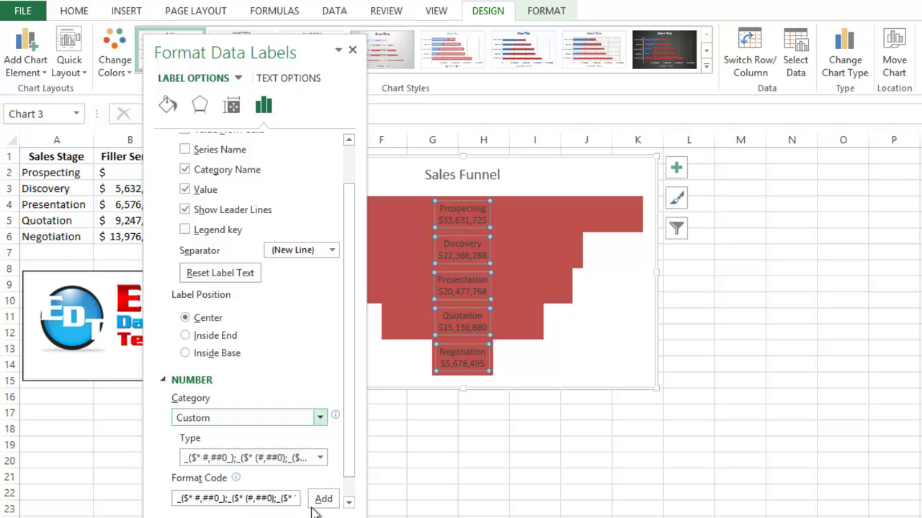
scroll(350, 430, "down", 1)
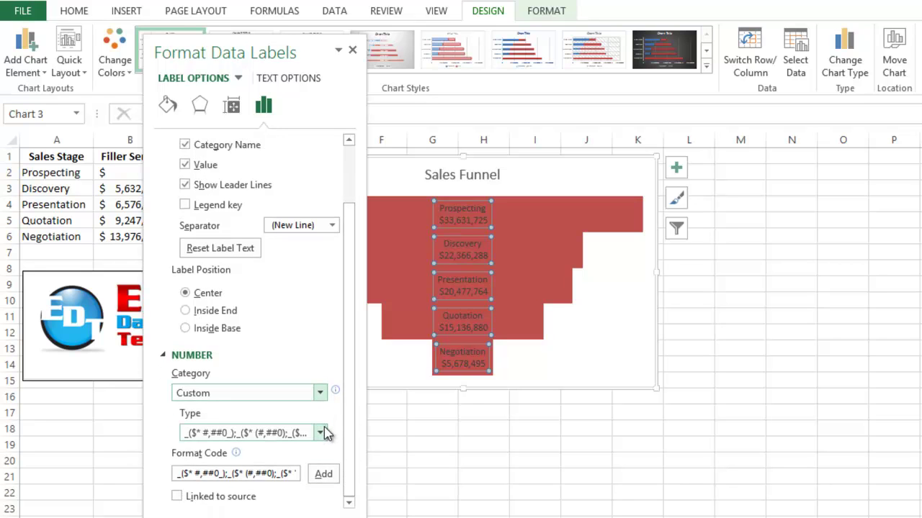
left_click(322, 432)
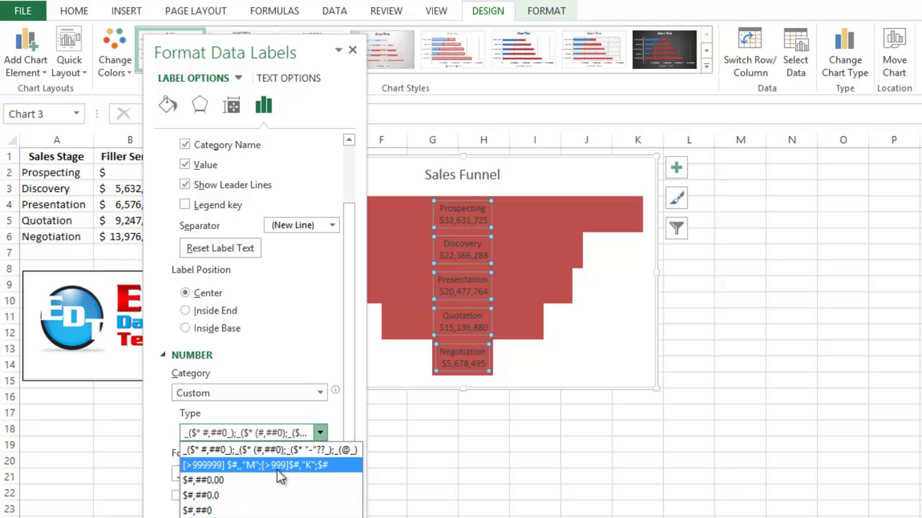
left_click(326, 472)
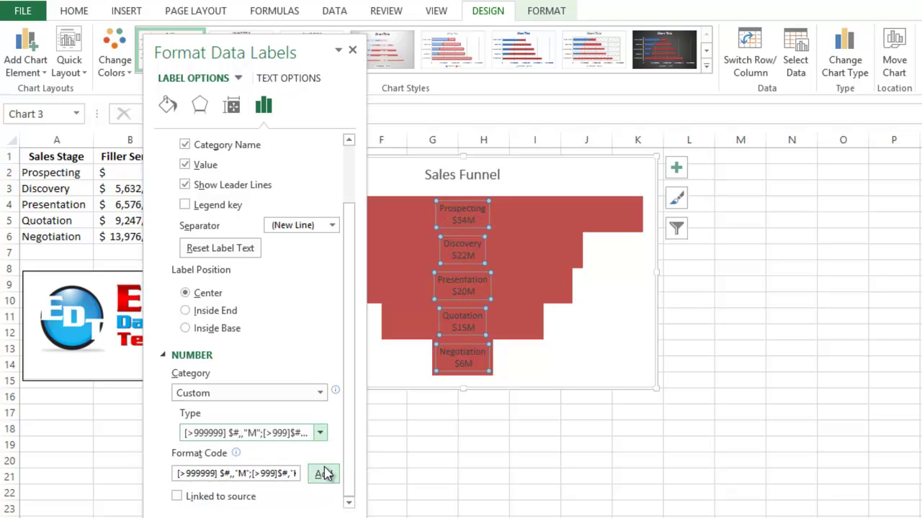
left_click(352, 50)
left_click(560, 352)
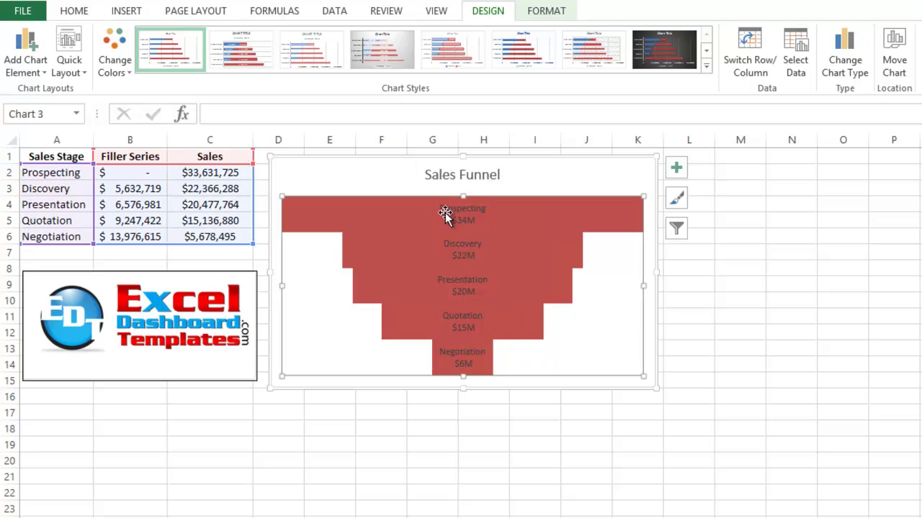
Change the font color of the Sales data labels to white.
mouse_move(380, 236)
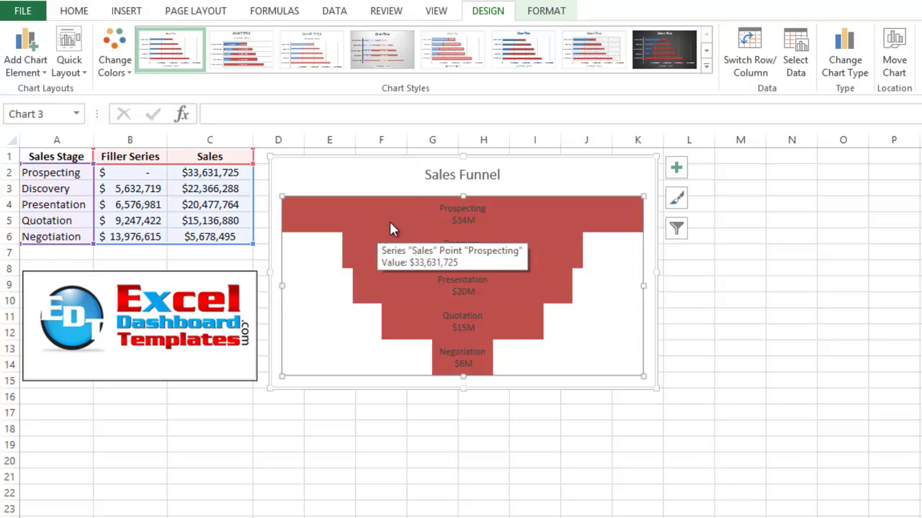
left_click(463, 216)
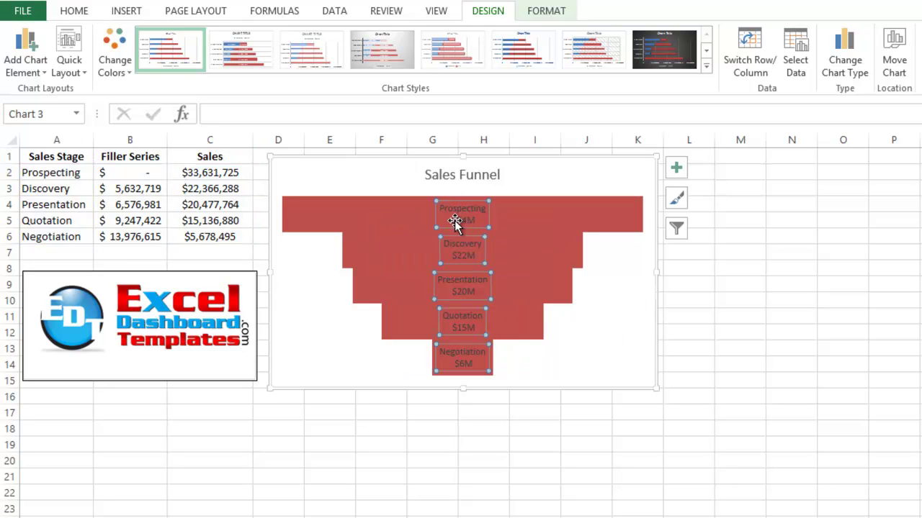
mouse_move(382, 222)
left_click(92, 16)
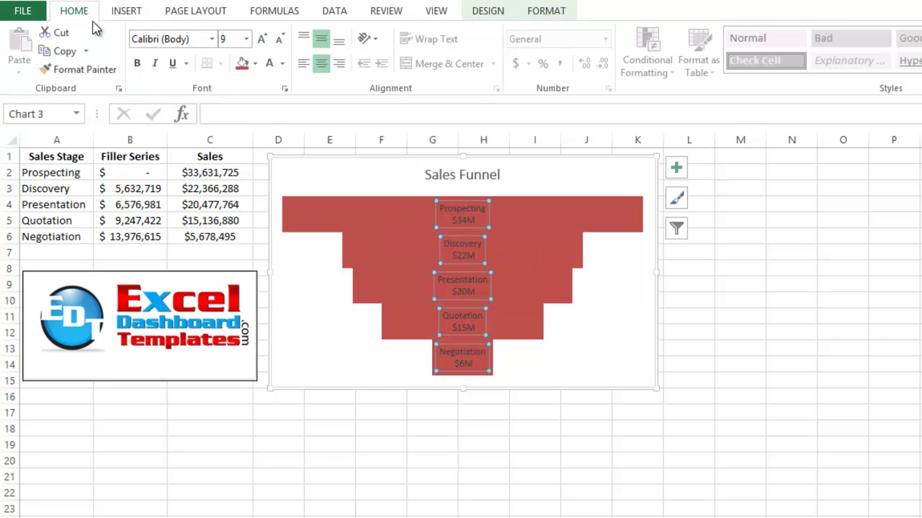
left_click(282, 63)
left_click(272, 121)
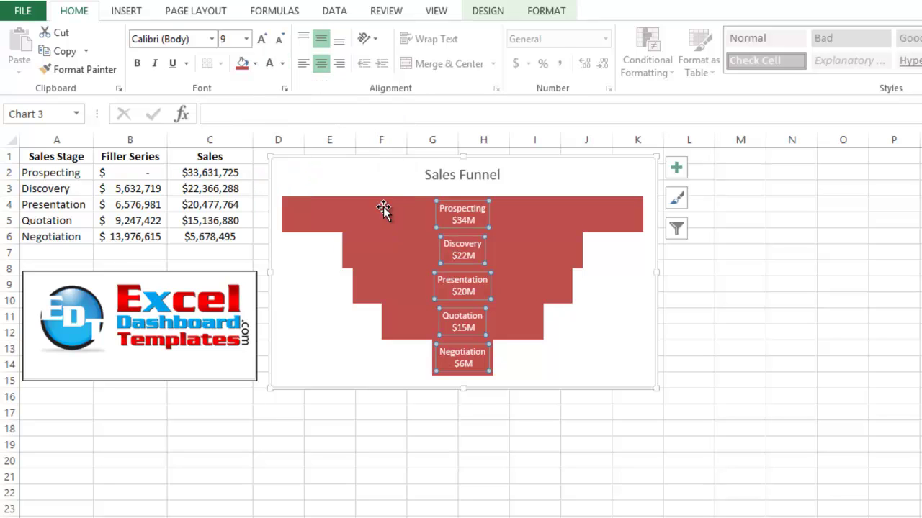
left_click(574, 354)
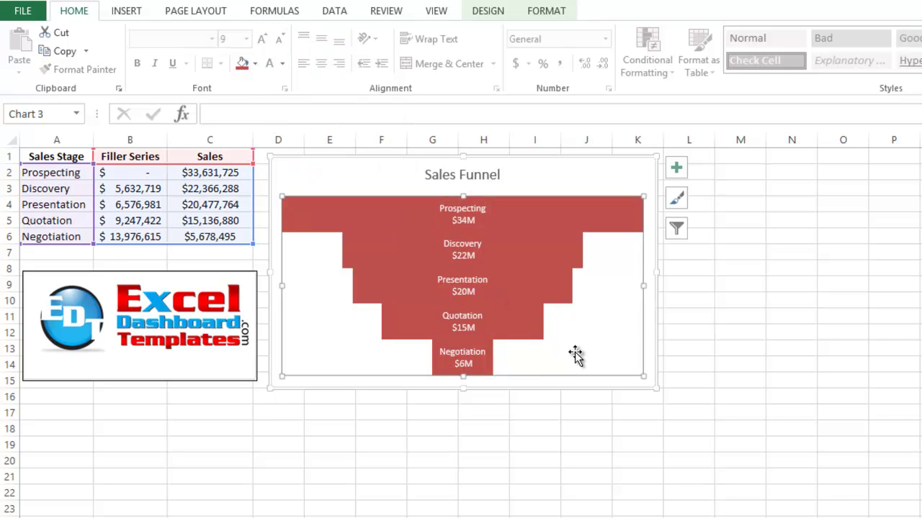
left_click(354, 223)
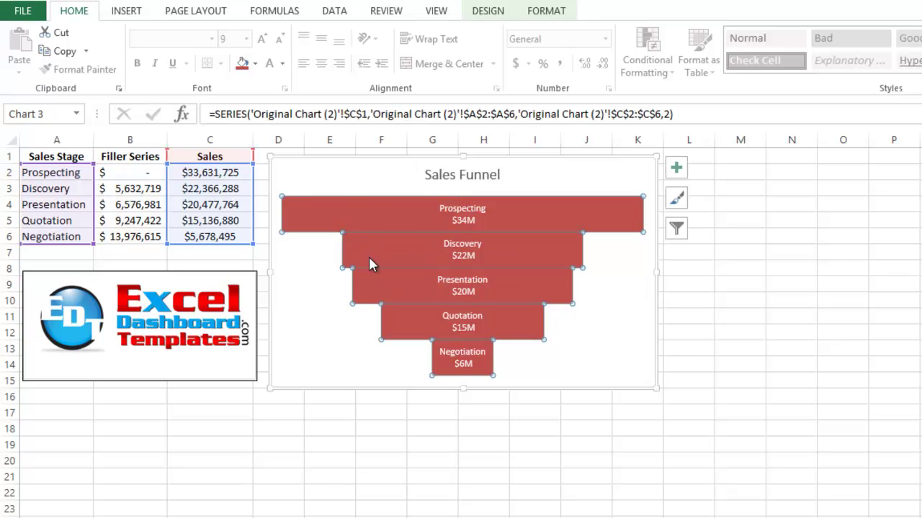
mouse_move(365, 205)
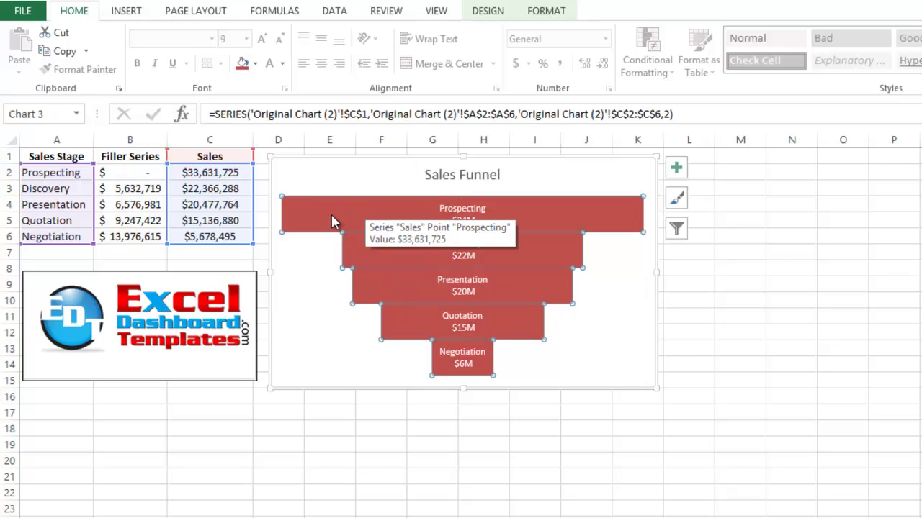
left_click(320, 225)
left_click(324, 282)
left_click(337, 205)
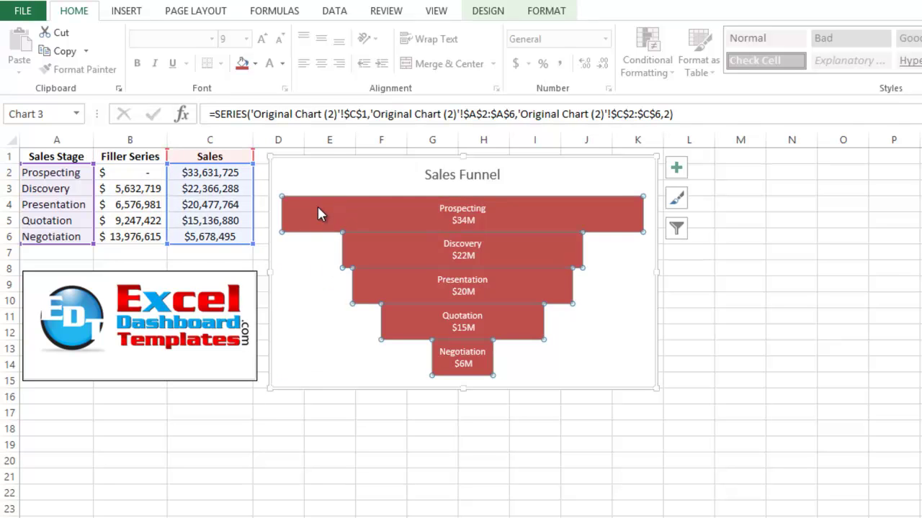
left_click(332, 242)
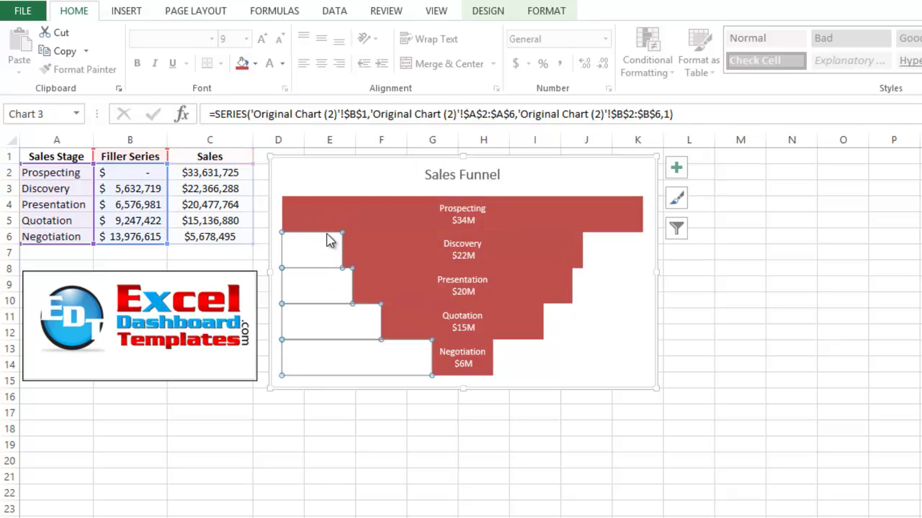
Give only the Prospecting bar of the Sales series a solid orange theme-color fill.
left_click(334, 213)
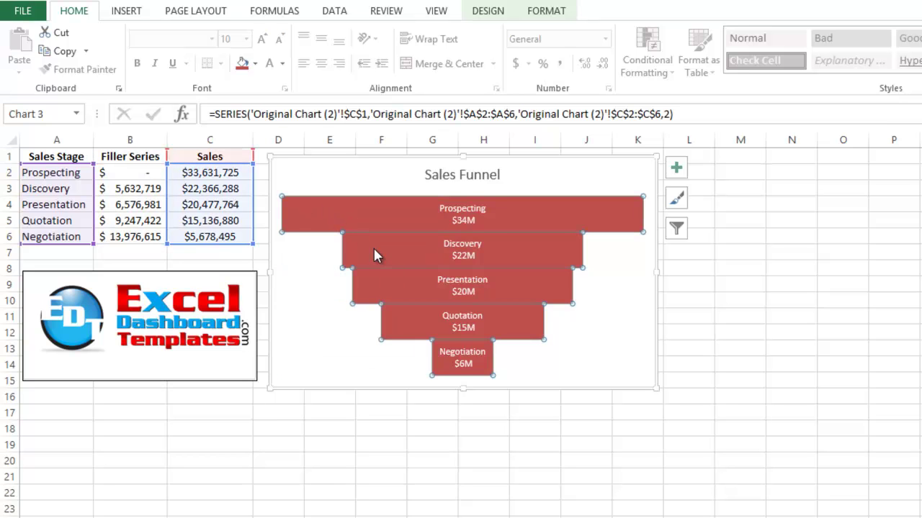
left_click(332, 217)
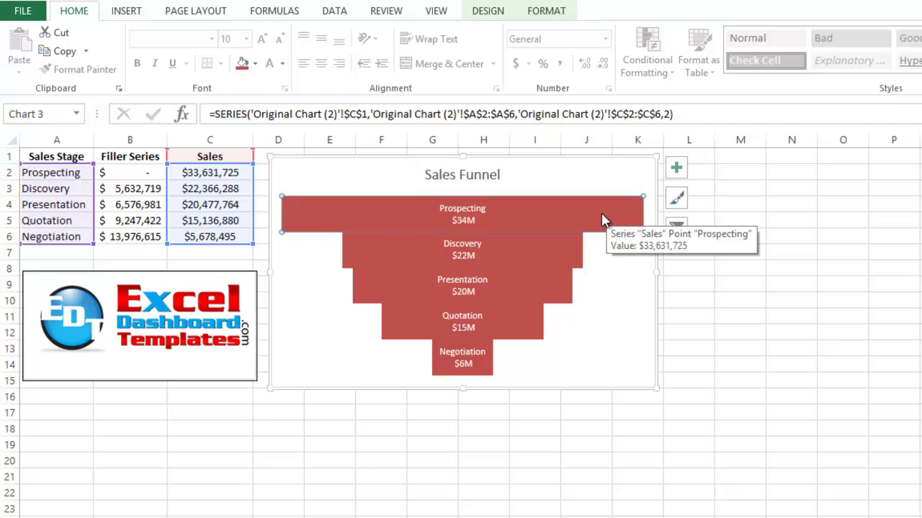
right_click(344, 215)
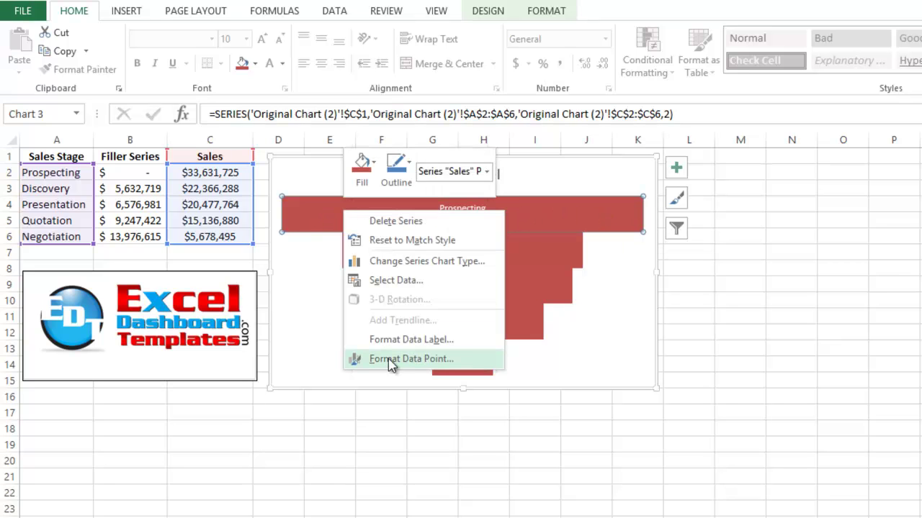
left_click(437, 359)
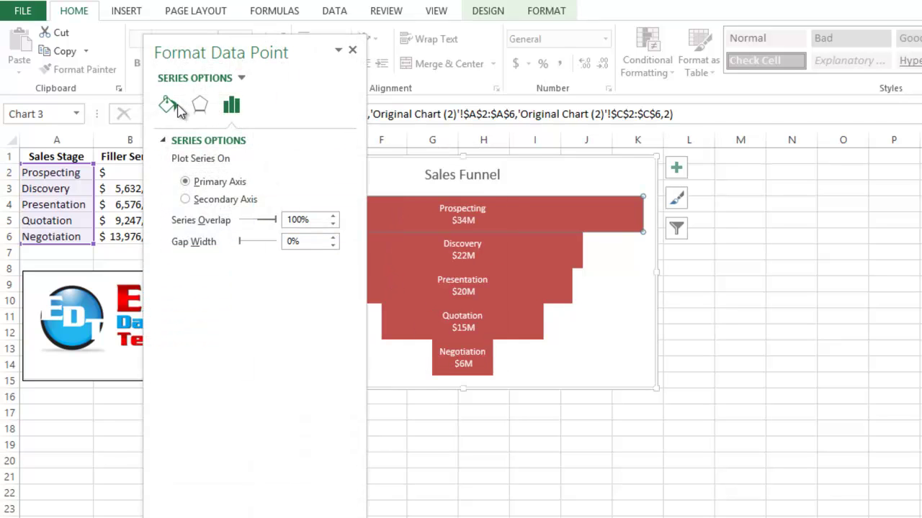
left_click(170, 105)
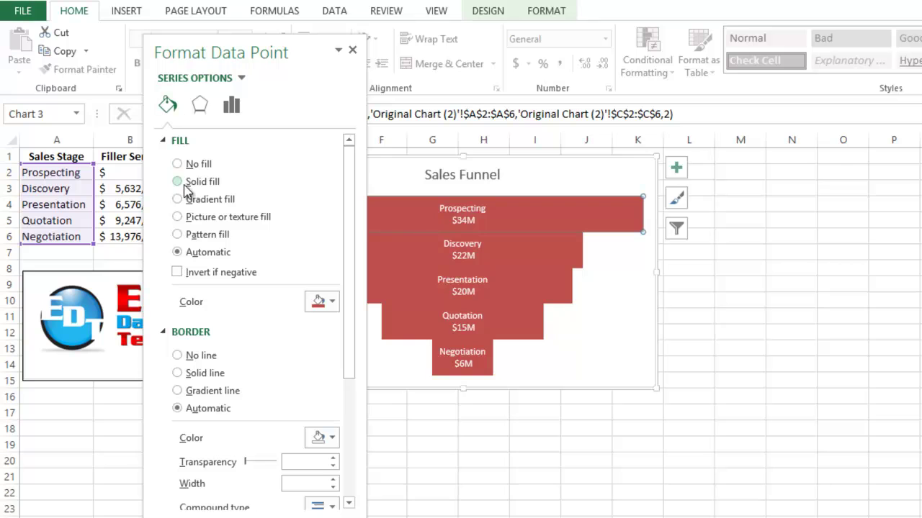
left_click(177, 182)
left_click(333, 302)
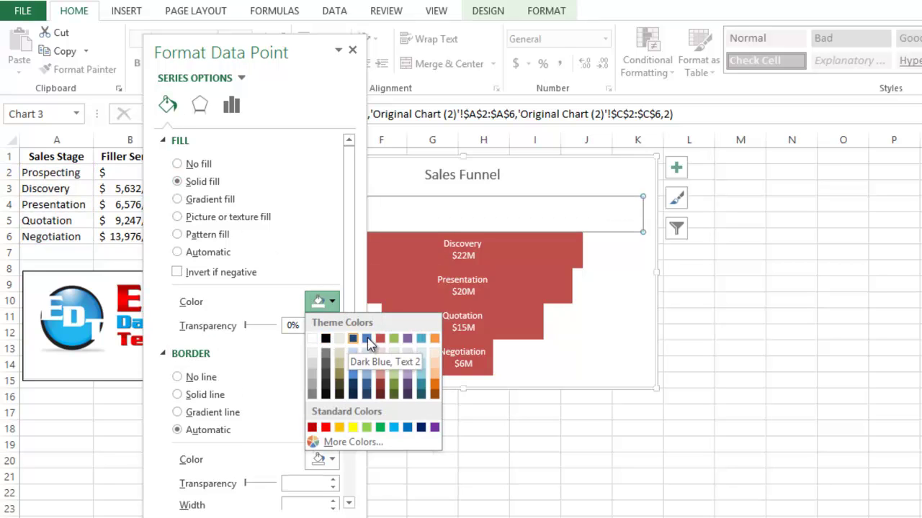
left_click(434, 338)
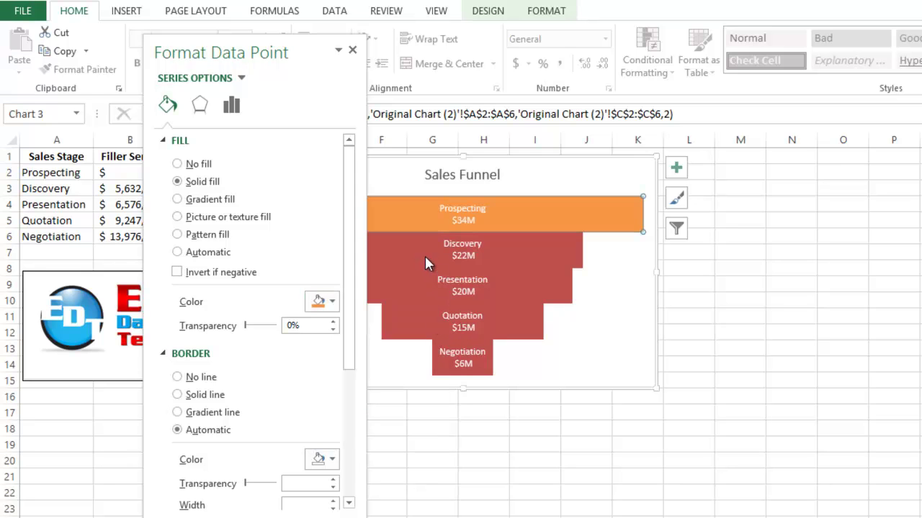
Fill only the Discovery bar with the aqua theme color.
left_click(422, 261)
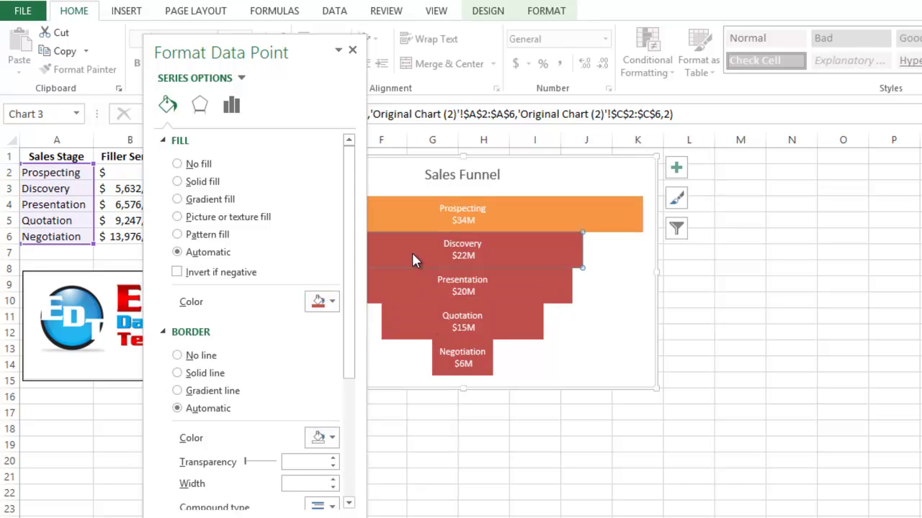
left_click(332, 302)
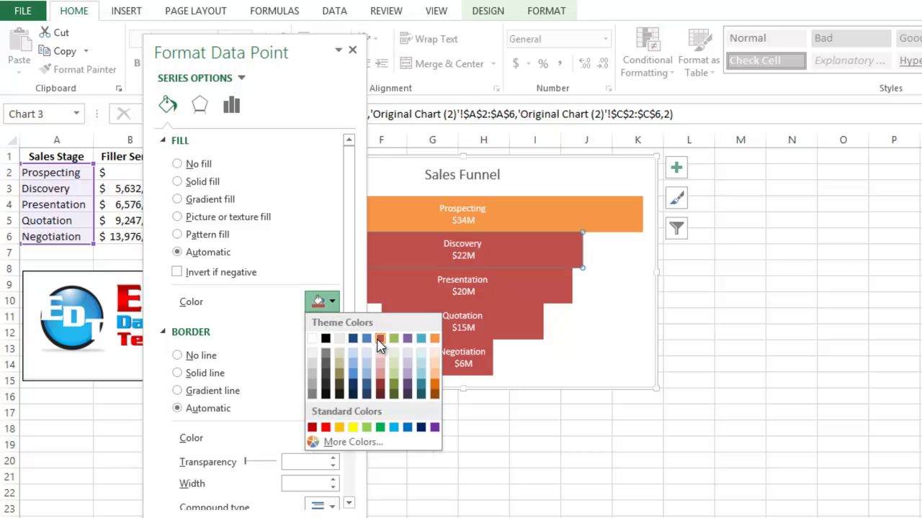
left_click(422, 339)
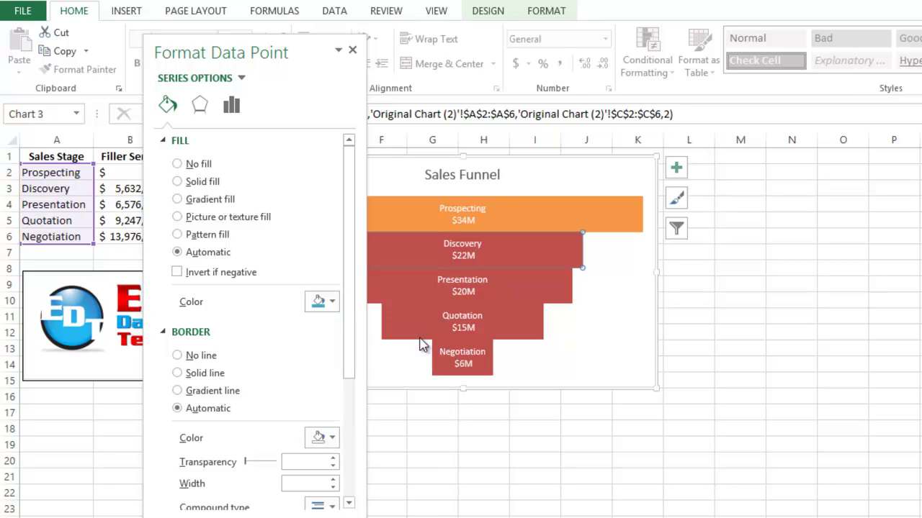
Fill the Presentation bar with the purple theme color and the Quotation bar with the green theme color.
left_click(409, 278)
left_click(332, 302)
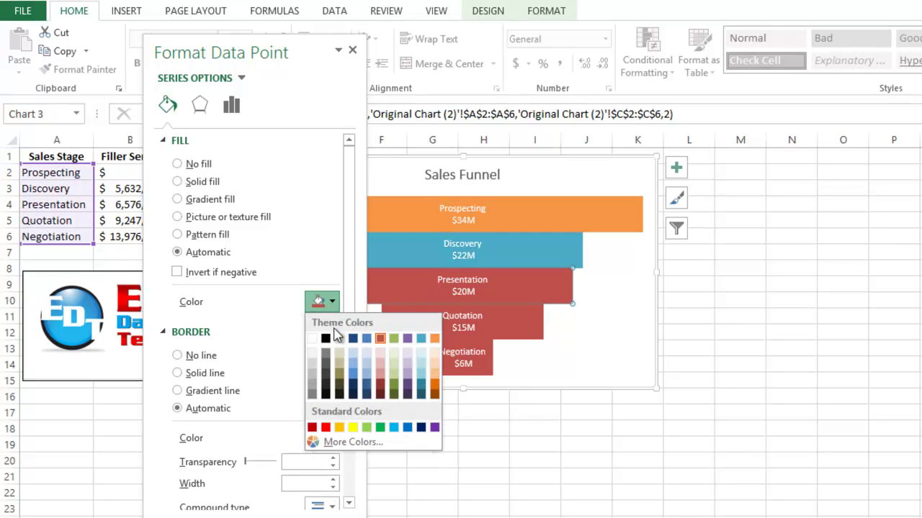
left_click(409, 337)
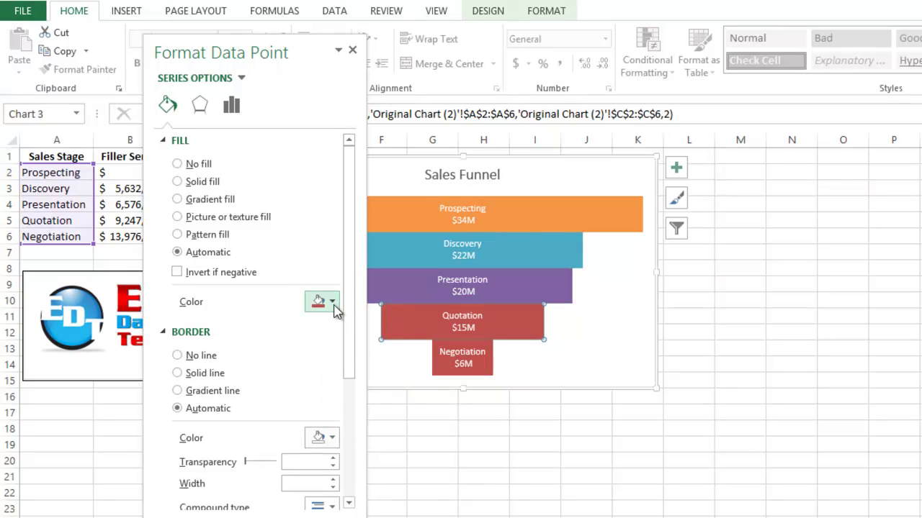
left_click(332, 302)
left_click(395, 339)
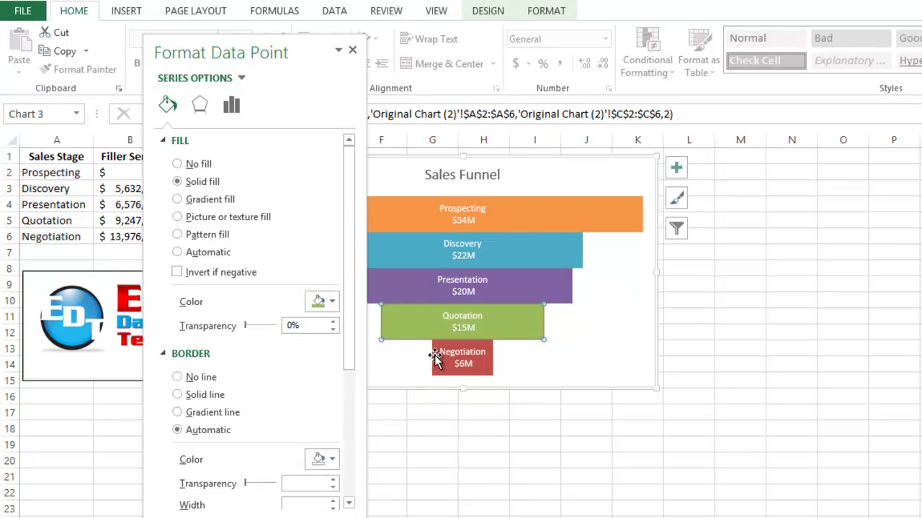
Select only the Negotiation bar in the funnel and set its fill to the red theme color.
left_click(435, 366)
left_click(435, 375)
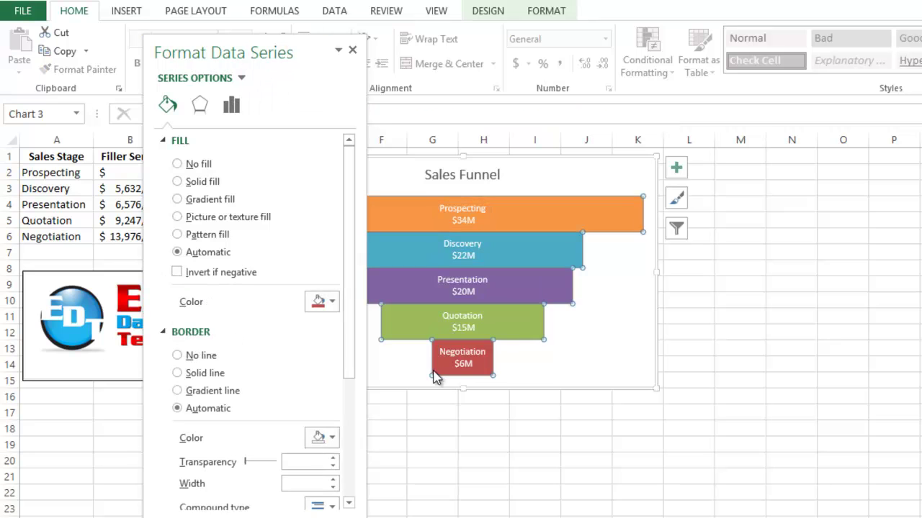
left_click(532, 347)
left_click(559, 223)
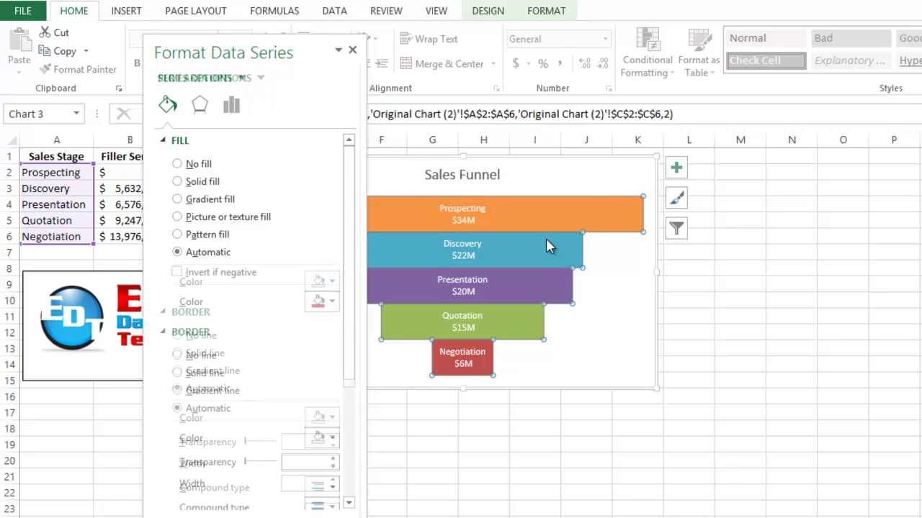
left_click(440, 369)
left_click(439, 370)
left_click(434, 360)
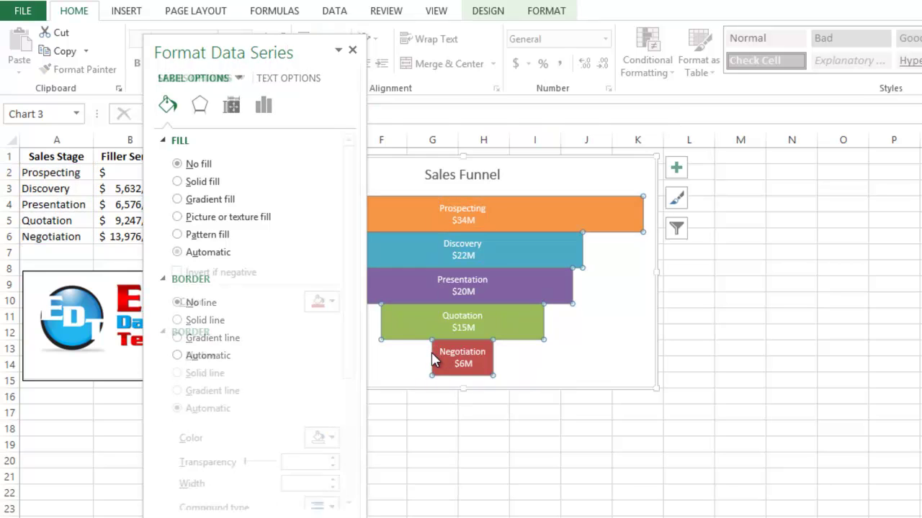
left_click(435, 357)
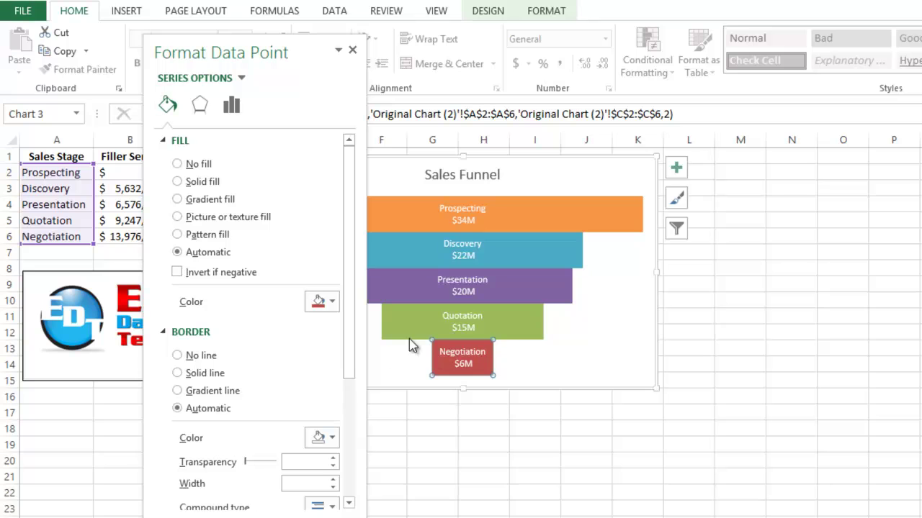
left_click(329, 301)
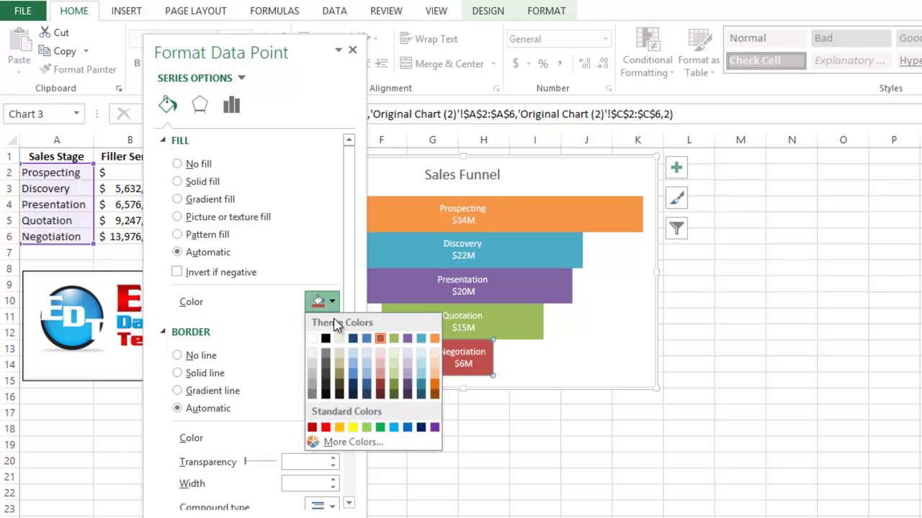
left_click(380, 339)
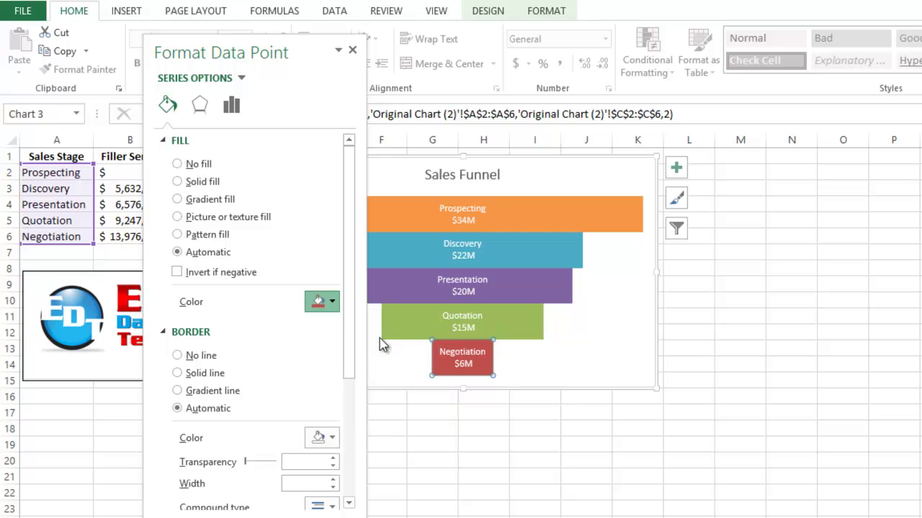
Add a solid black border to all bars of the Sales series and close the series formatting options.
left_click(634, 323)
left_click(609, 230)
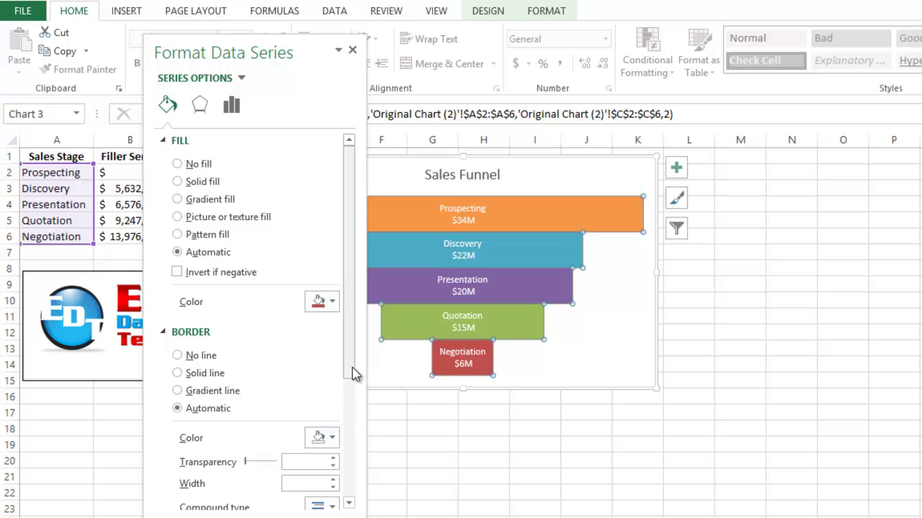
scroll(350, 406, "down", 3)
left_click(205, 246)
left_click(328, 312)
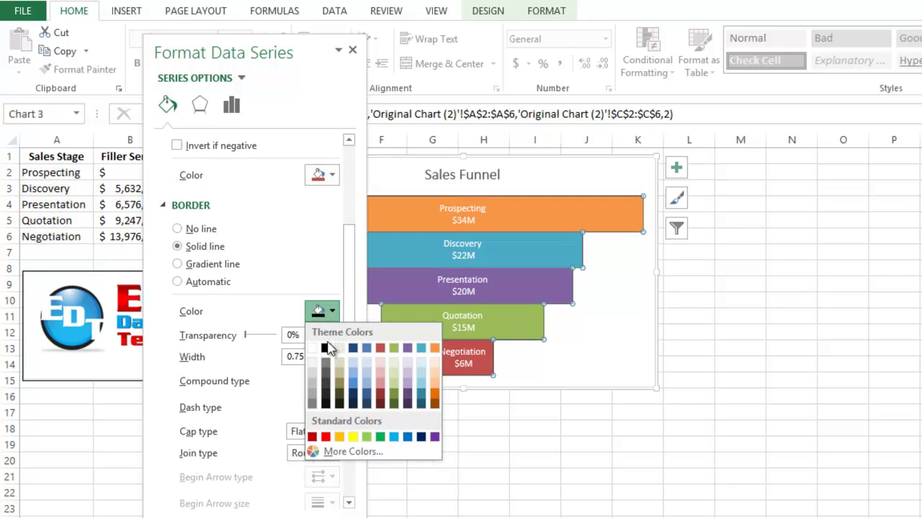
left_click(327, 349)
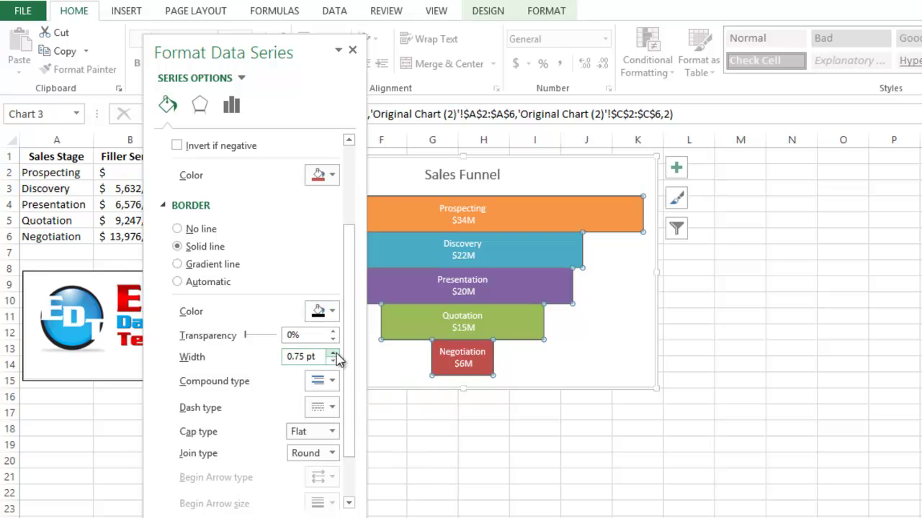
left_click(353, 51)
left_click(690, 301)
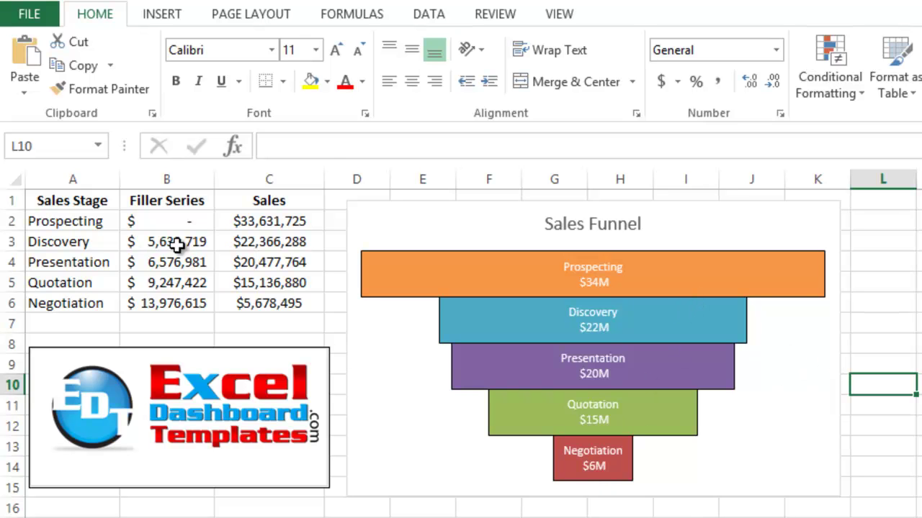
Change the Presentation sales value in cell C4 to 5000000 to test how the funnel updates.
left_click(274, 262)
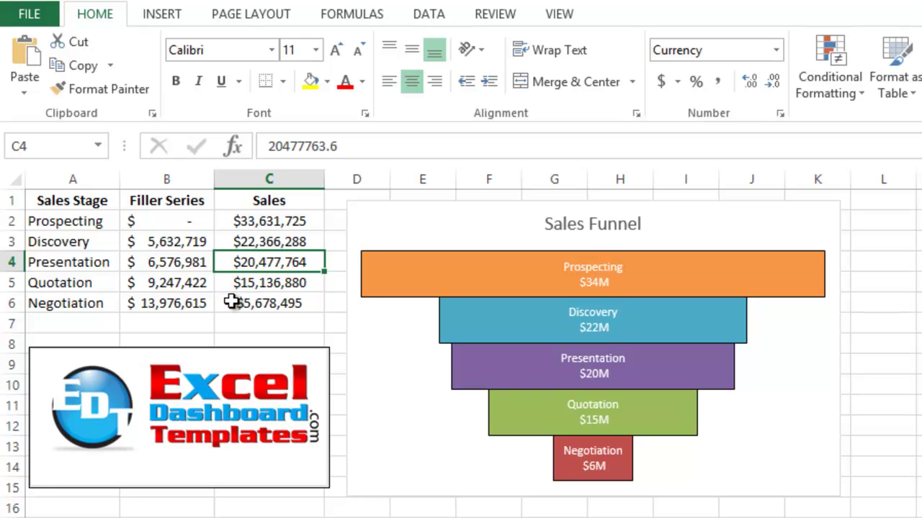
type("5000")
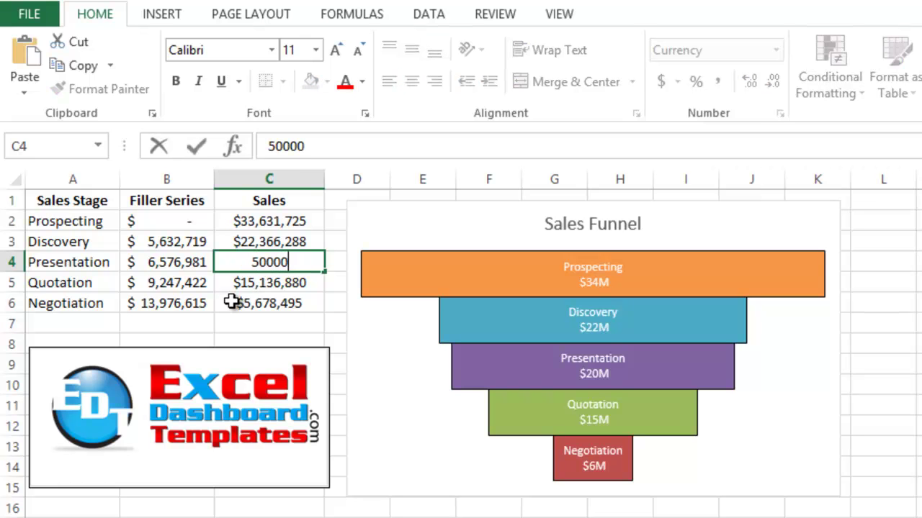
type("0")
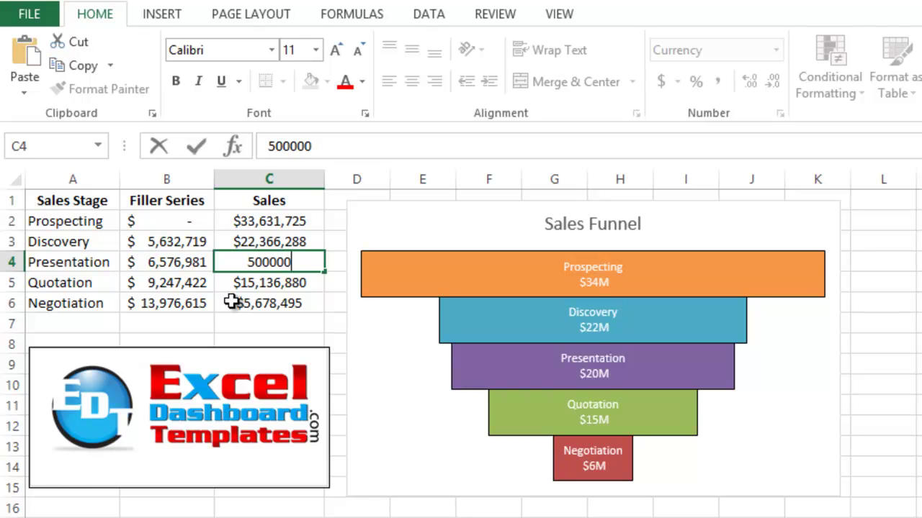
type("0")
key("Return")
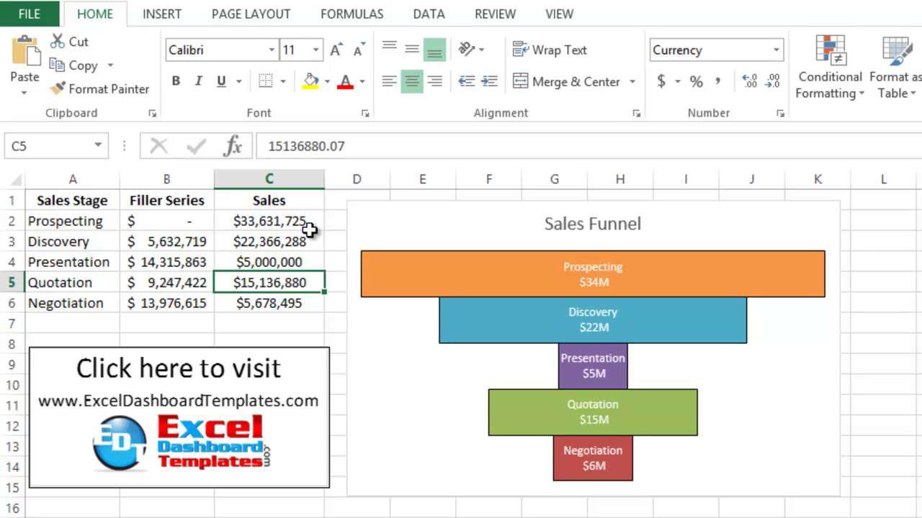
Change the Prospecting sales value in cell C2 to 15000000.
left_click(288, 239)
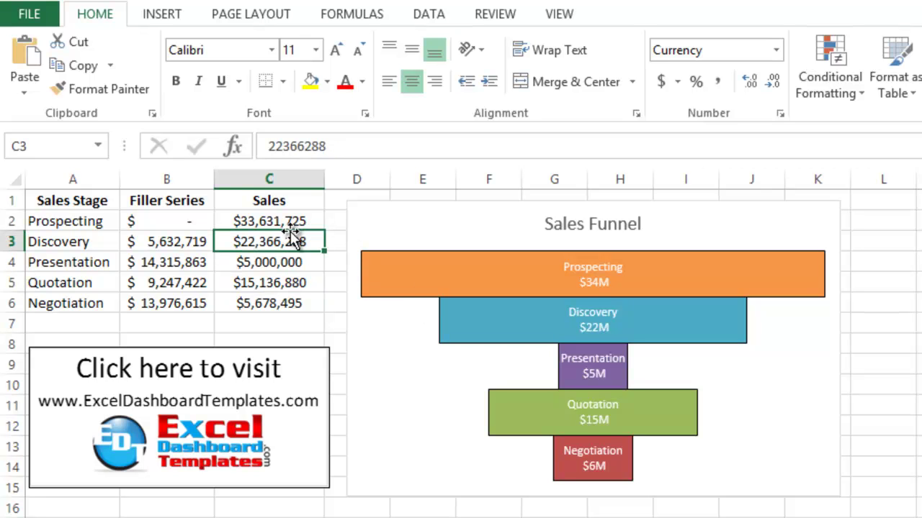
left_click(294, 221)
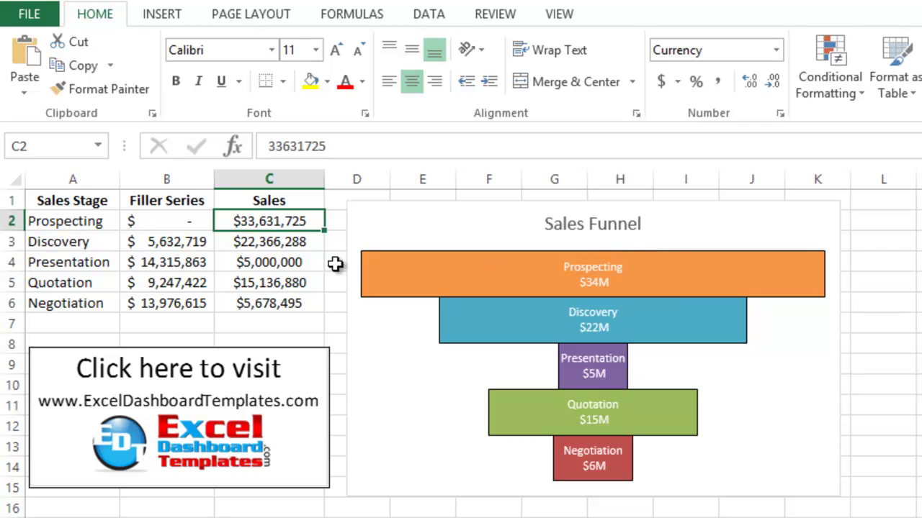
type("15,000,00")
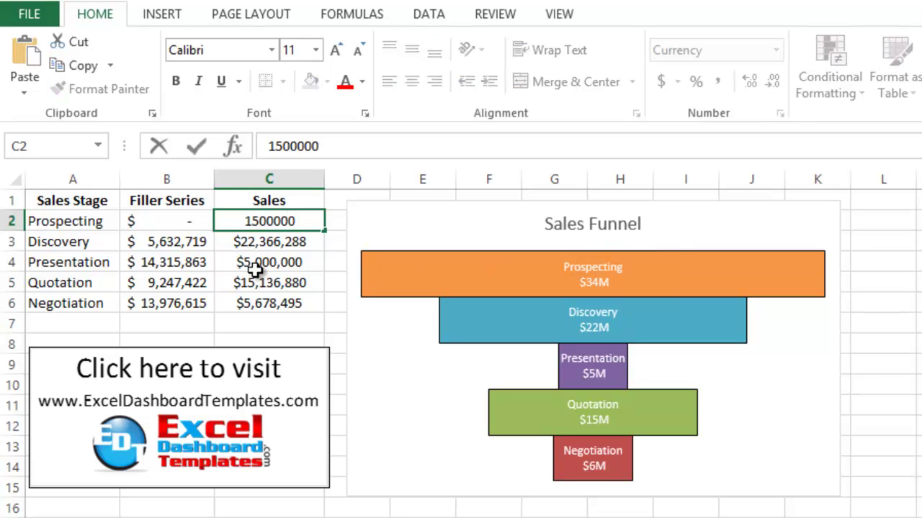
type("0")
key("Return")
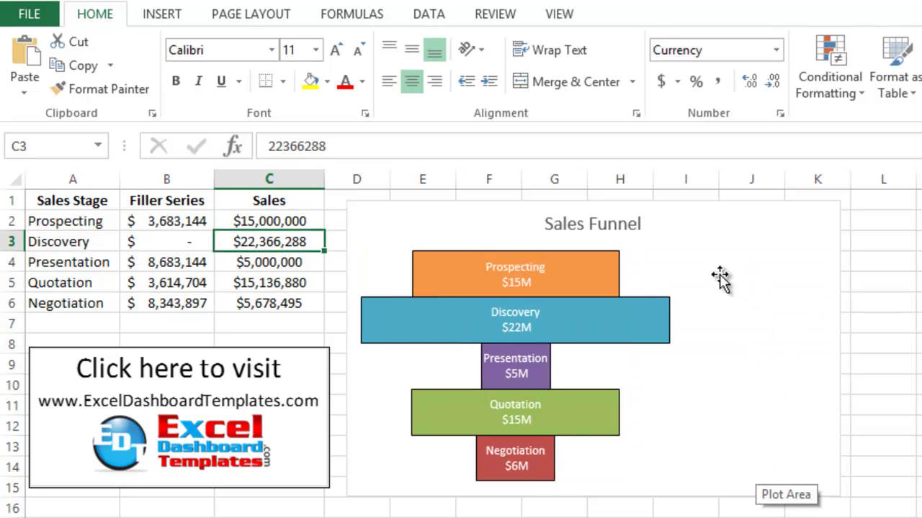
Add the primary horizontal axis back to the Sales Funnel chart.
left_click(673, 250)
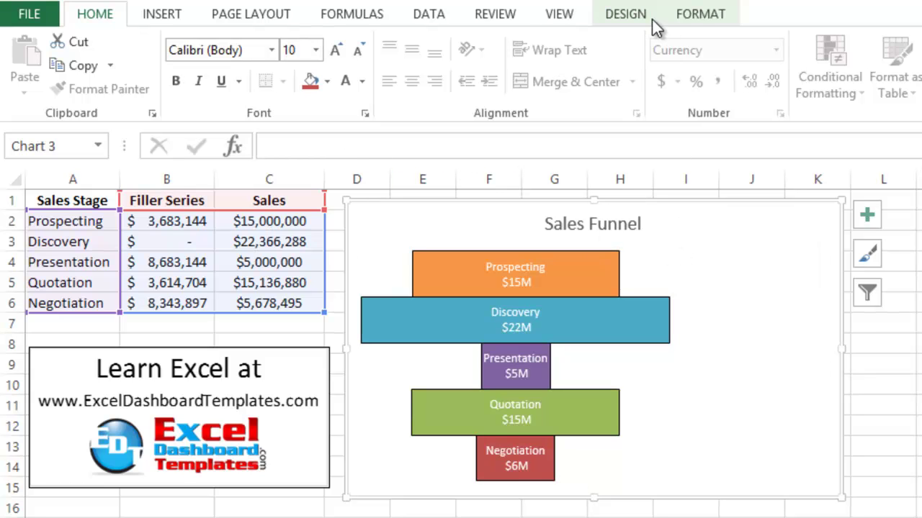
left_click(626, 14)
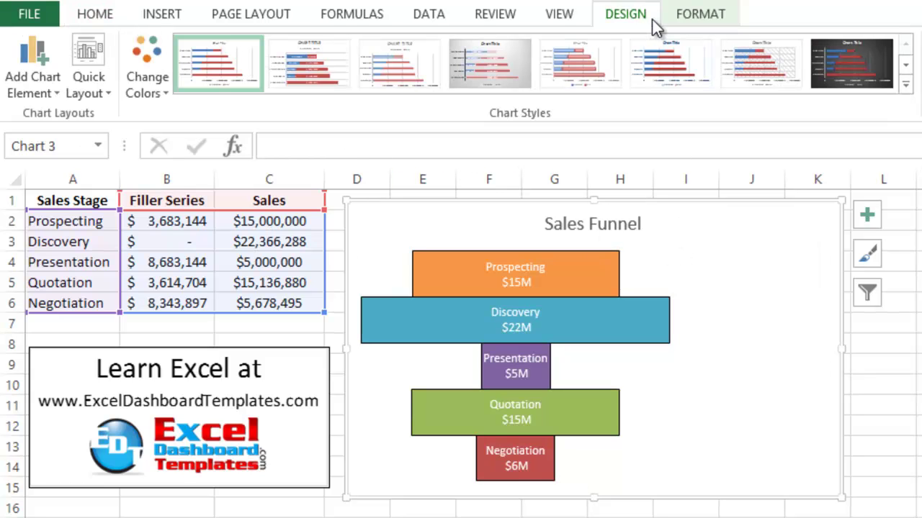
left_click(47, 90)
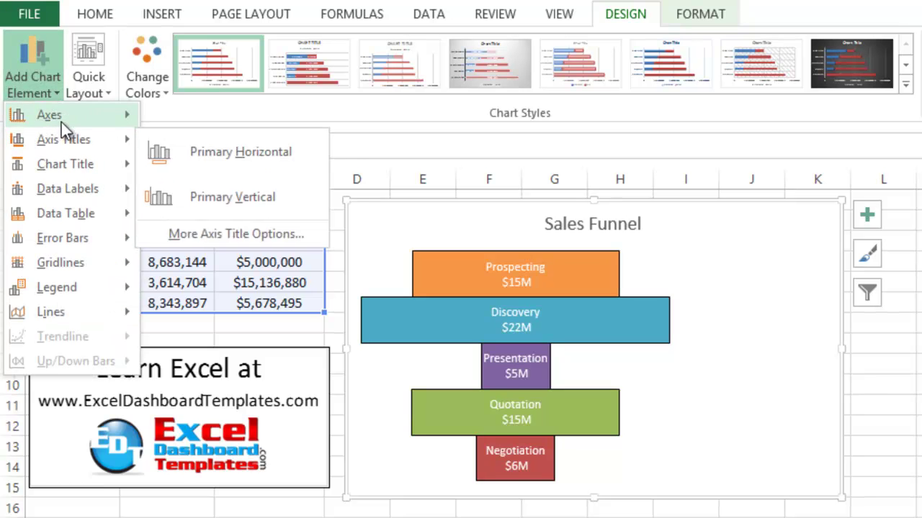
mouse_move(61, 118)
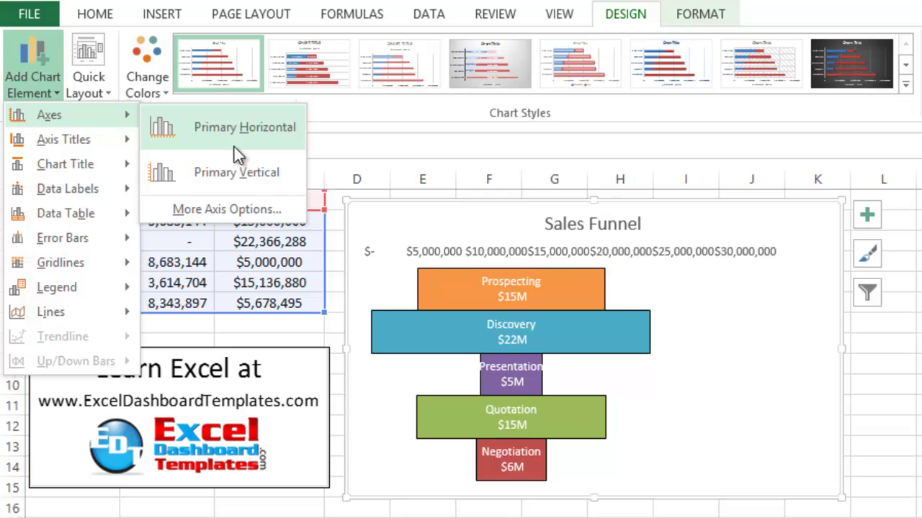
left_click(236, 150)
Set the horizontal value axis maximum bound to 22366288 and close the axis formatting options.
left_click(704, 252)
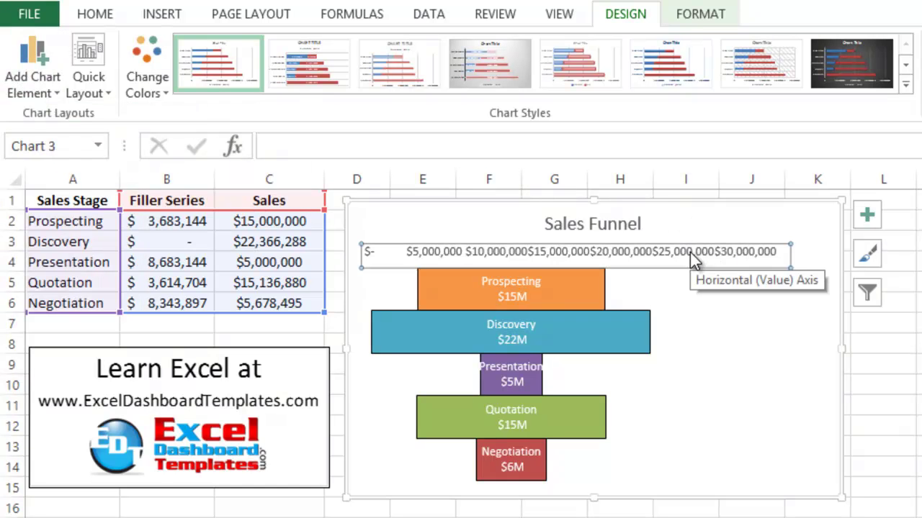
right_click(694, 258)
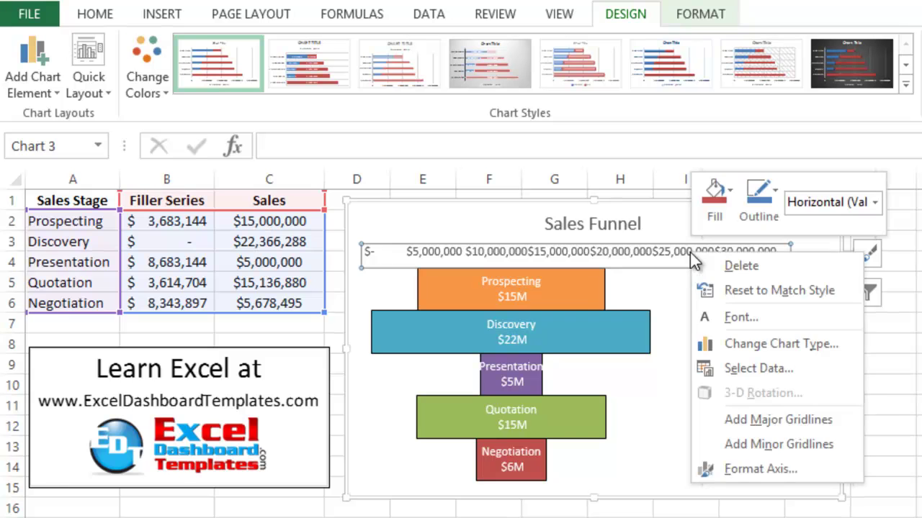
left_click(764, 472)
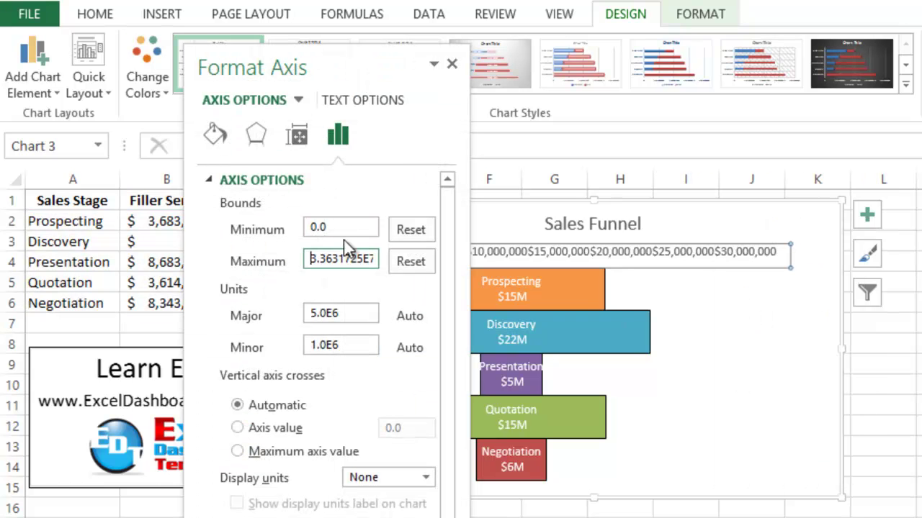
left_click_drag(391, 41, 797, 121)
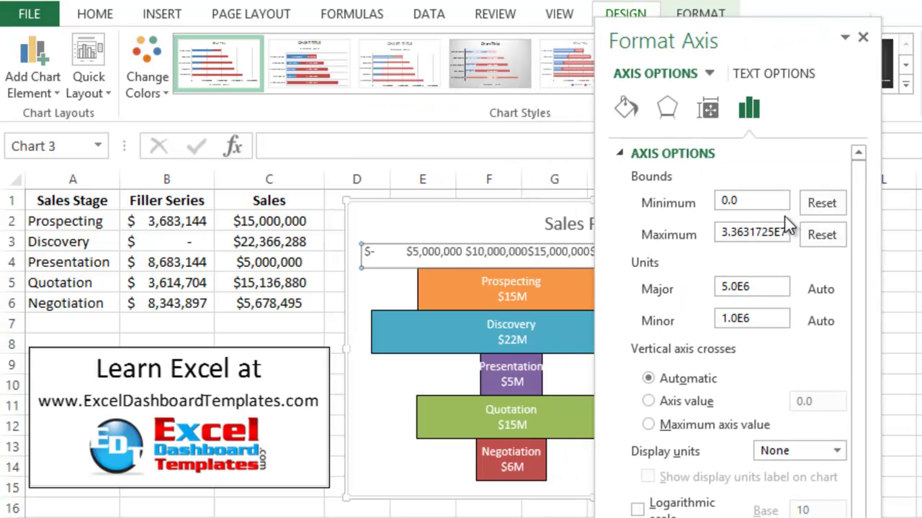
left_click(729, 231)
key("BackSpace")
key("BackSpace")
key("BackSpace")
key("BackSpace")
key("BackSpace")
key("Delete")
key("Delete")
key("Delete")
key("Delete")
key("Delete")
key("Delete")
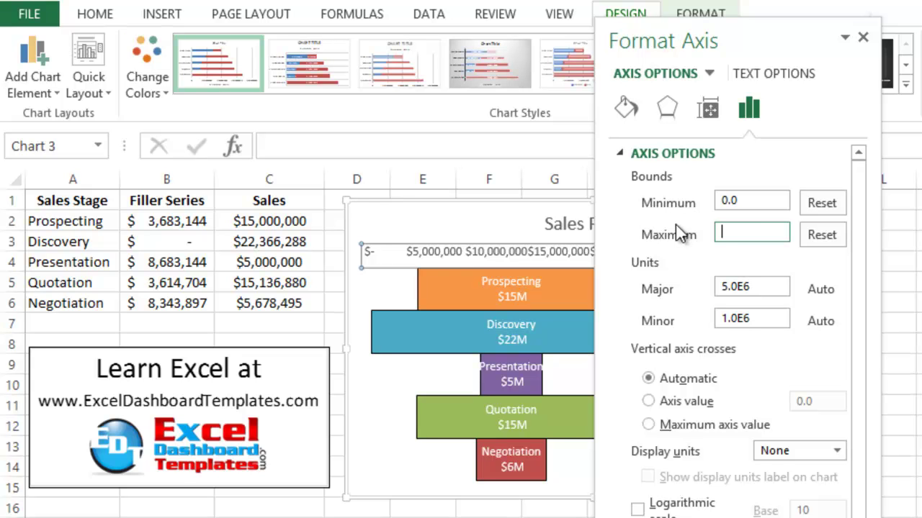
type("22366288")
key("Return")
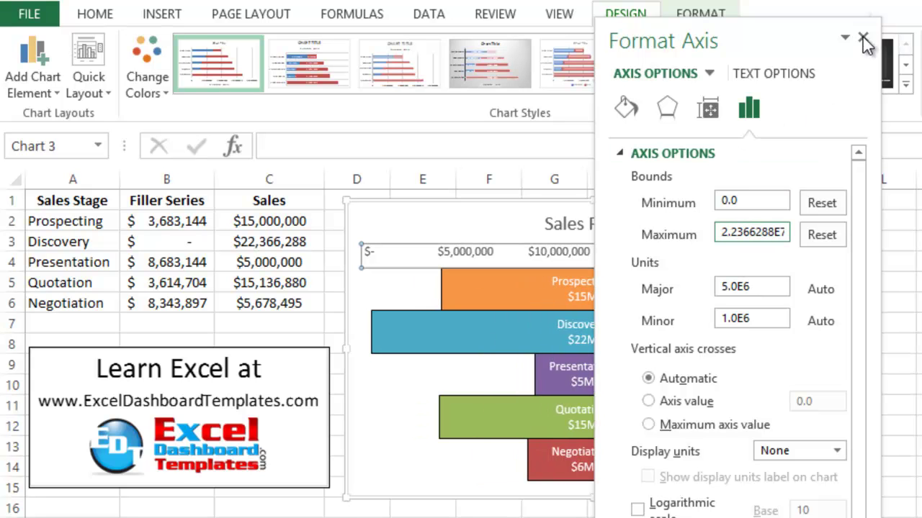
left_click(862, 37)
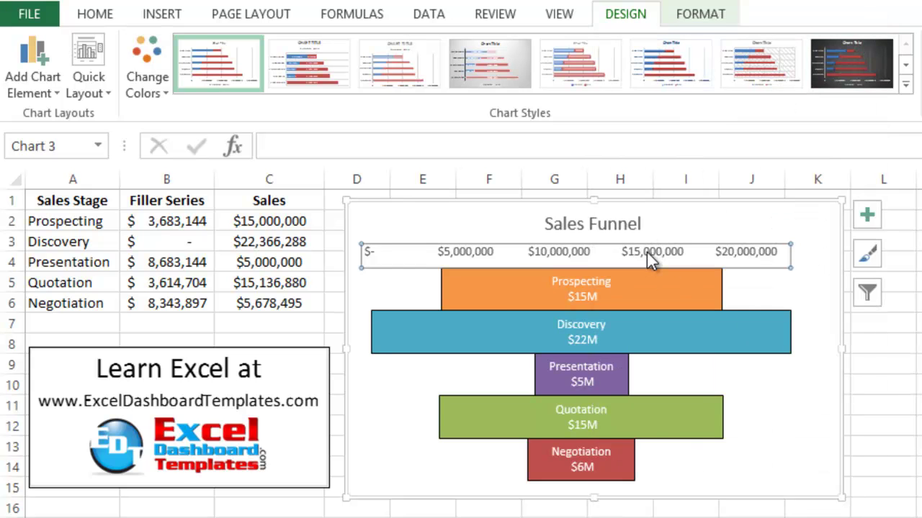
Delete the horizontal value axis from the Sales Funnel chart.
key("Delete")
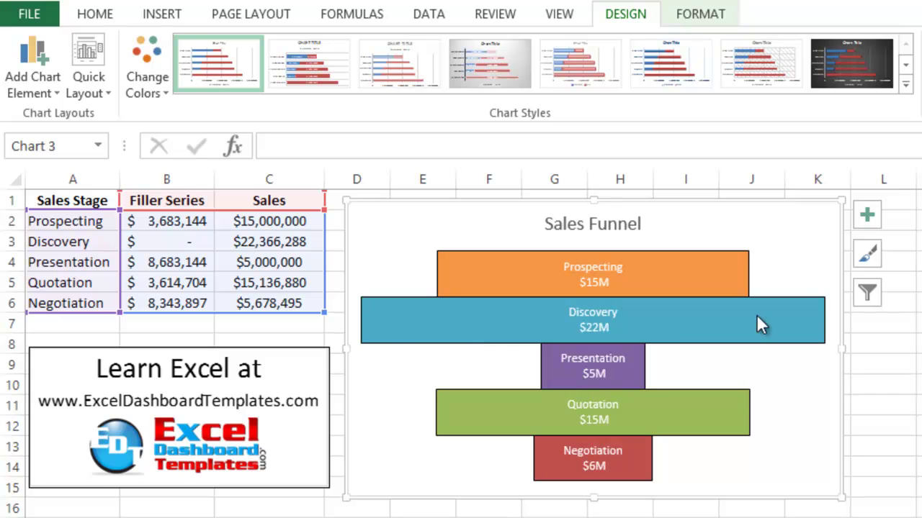
left_click(810, 310)
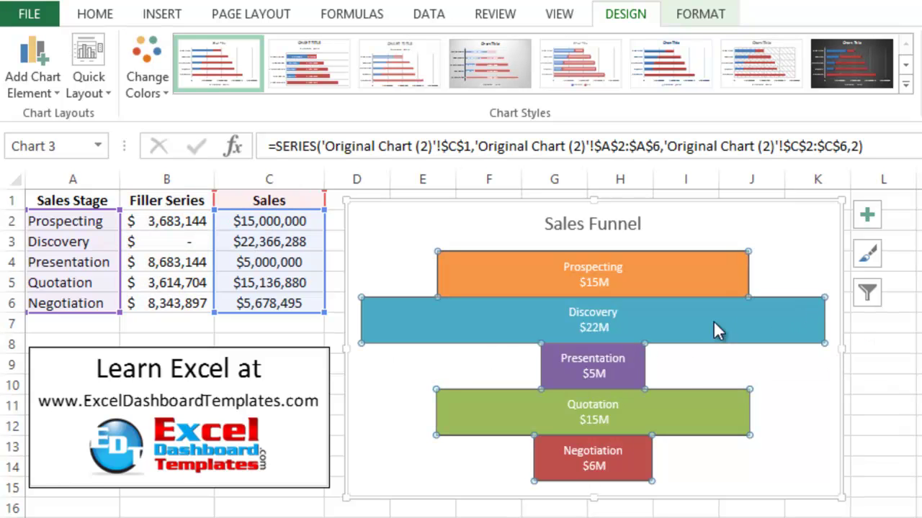
left_click(410, 363)
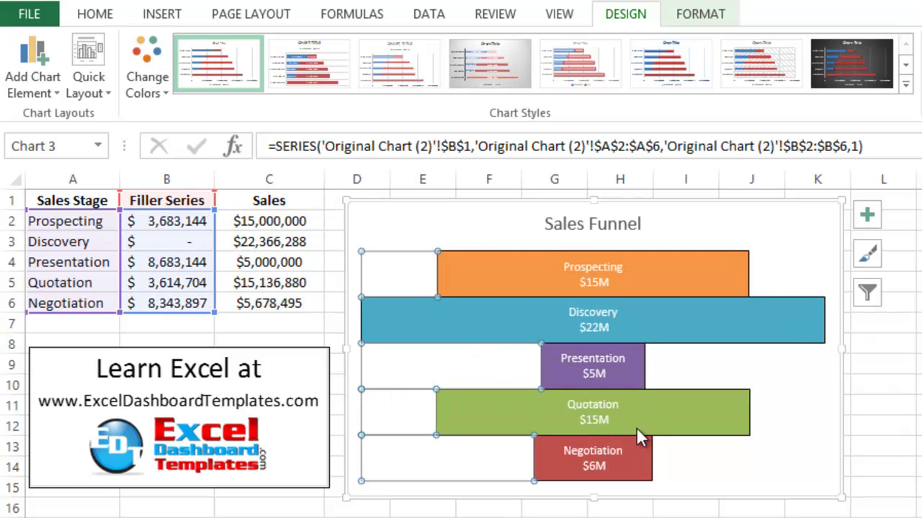
left_click(353, 328)
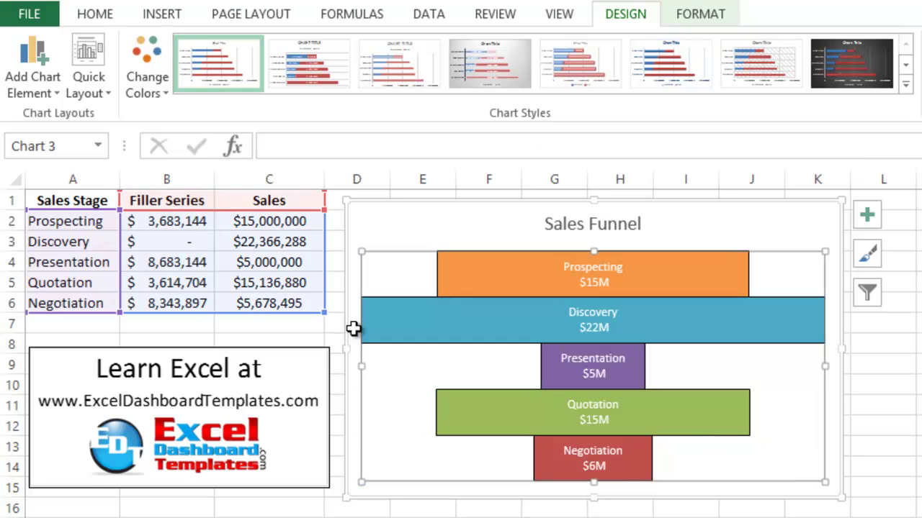
left_click(284, 242)
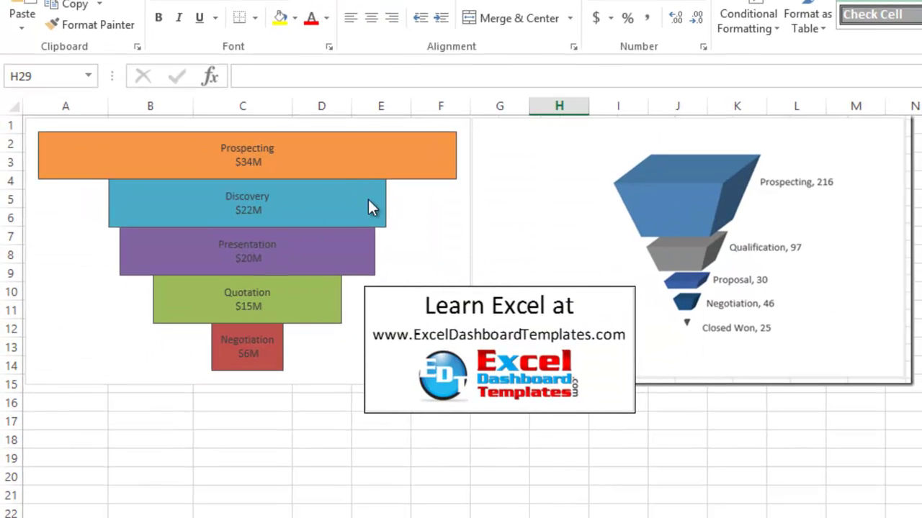
mouse_move(368, 200)
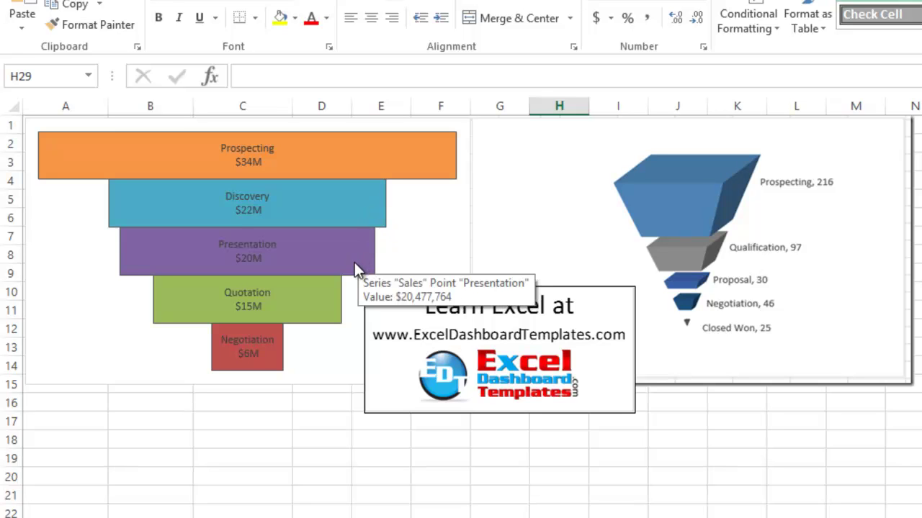